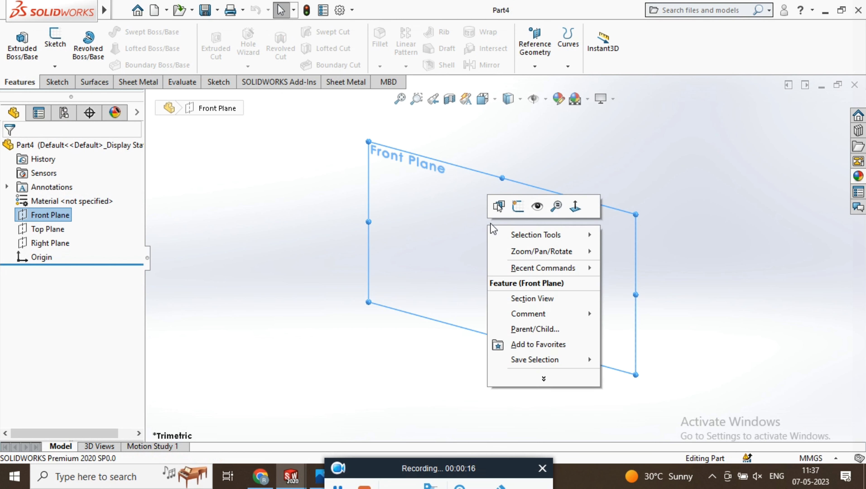
Step: Orient the view normal to the Front Plane and start a sketch on it
click(573, 201)
right_click(495, 219)
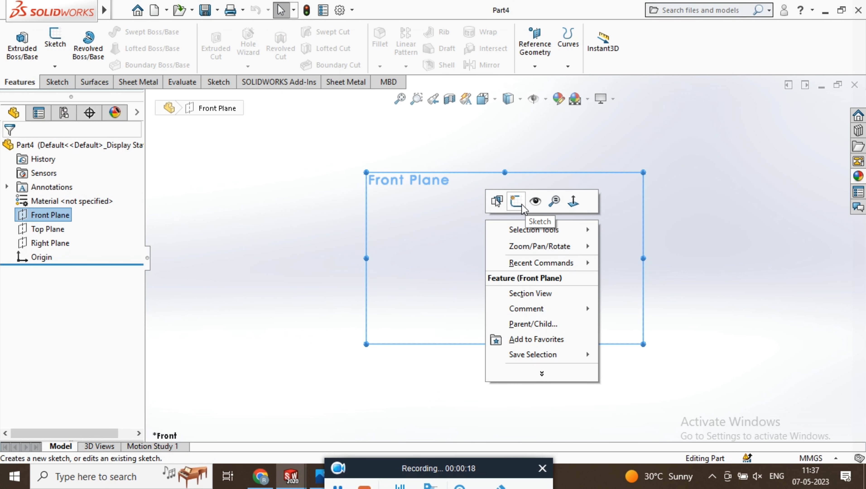
click(516, 201)
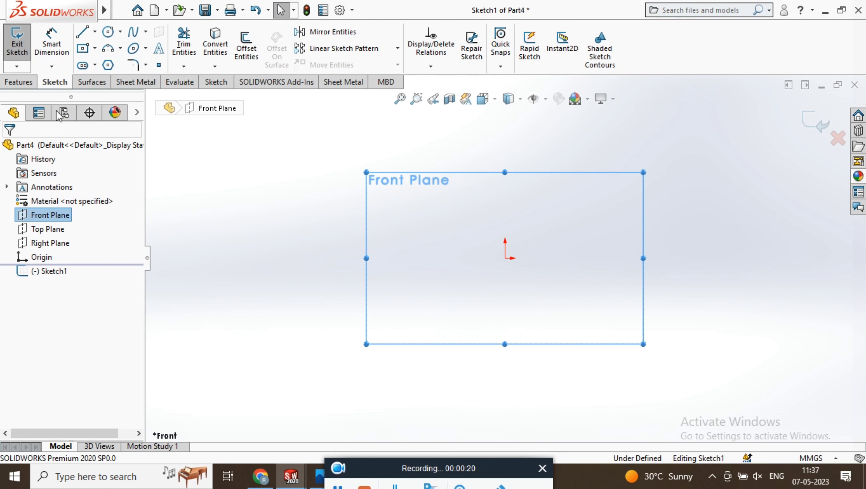
Step: Sketch a stepped line chain from the origin: vertically up, about 42 mm right, a short way down, and about 29 mm right
click(54, 45)
click(82, 34)
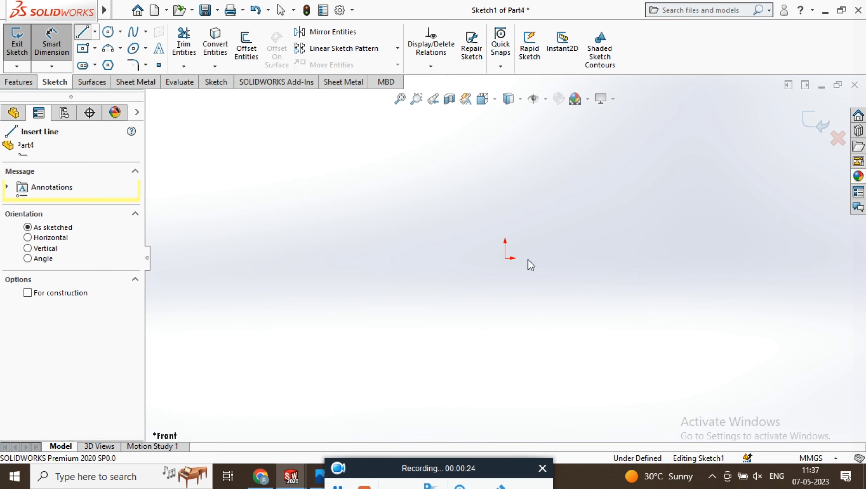
click(505, 258)
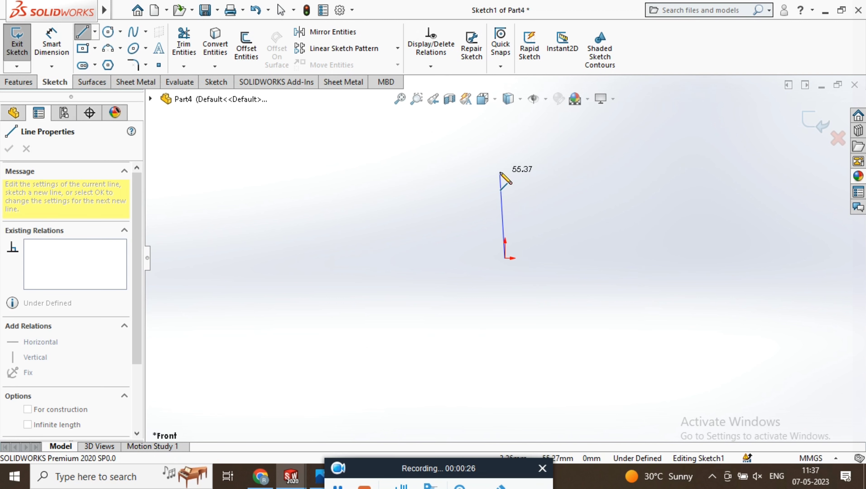
click(505, 160)
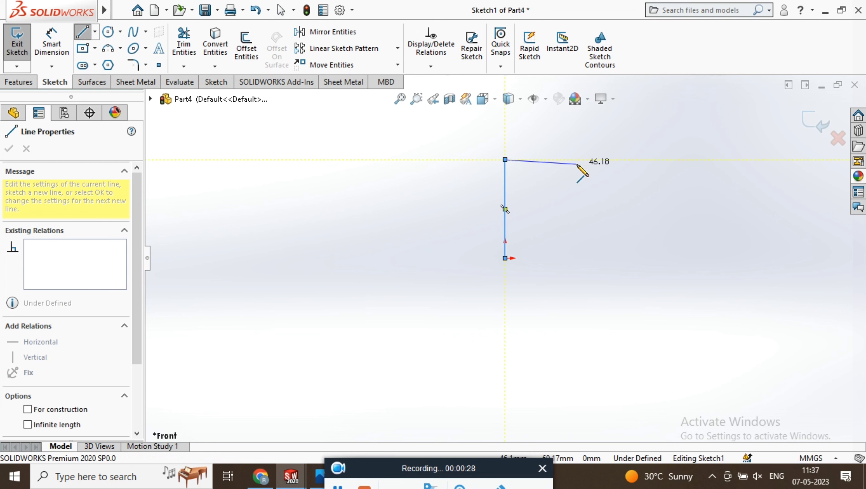
click(569, 159)
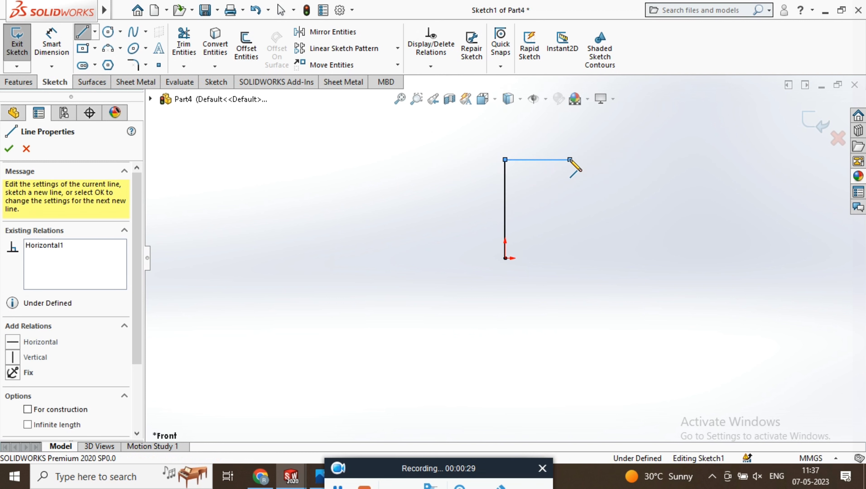
click(569, 183)
click(615, 183)
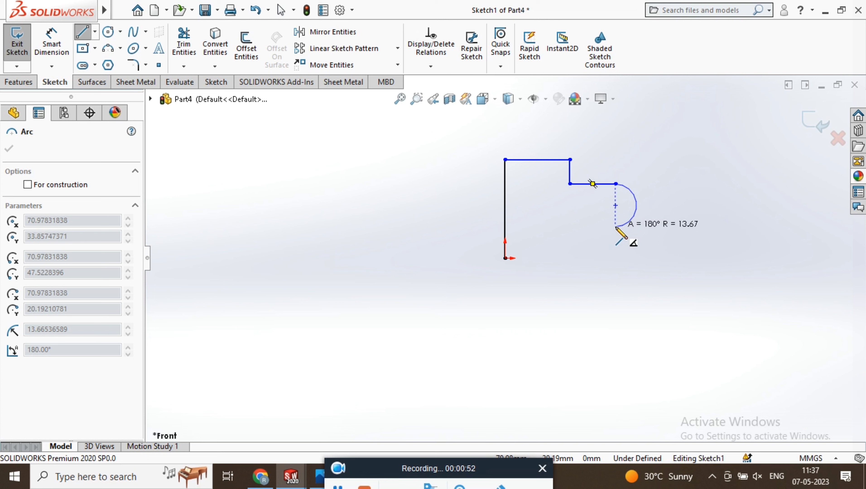
right_click(652, 206)
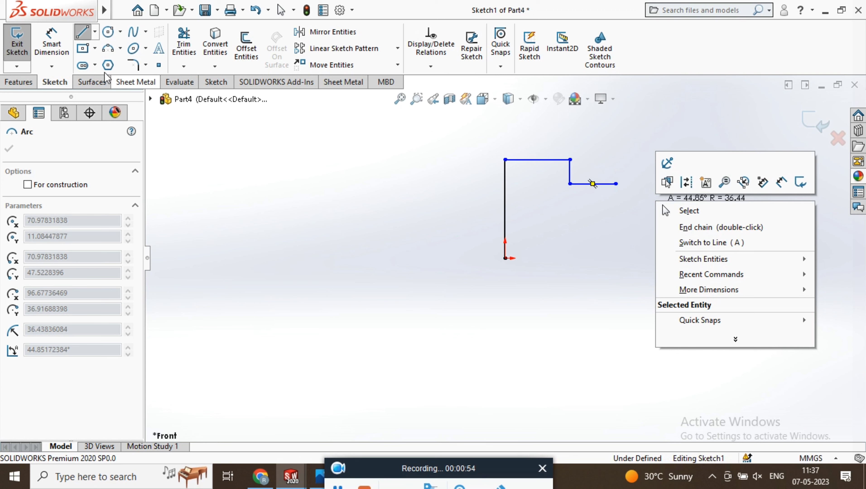
key(Escape)
Step: Add a 180° tangent arc of about 10.4 mm radius at the open end and close the profile with lines back to the origin
click(89, 35)
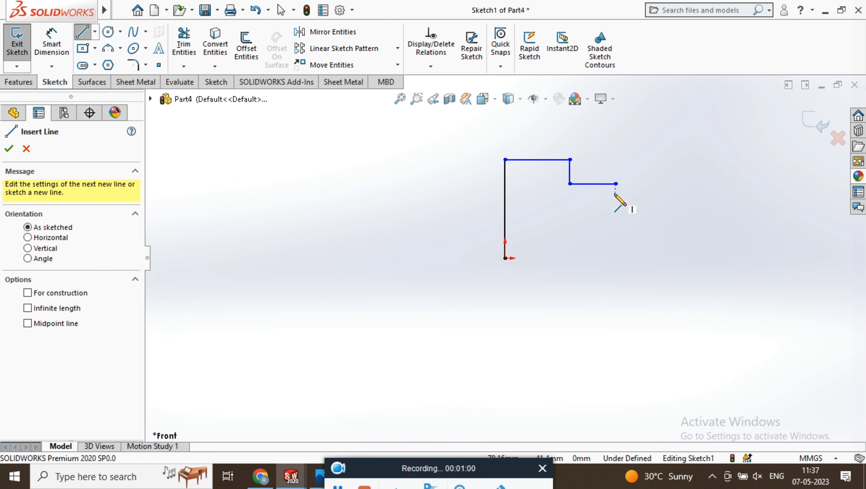
click(615, 184)
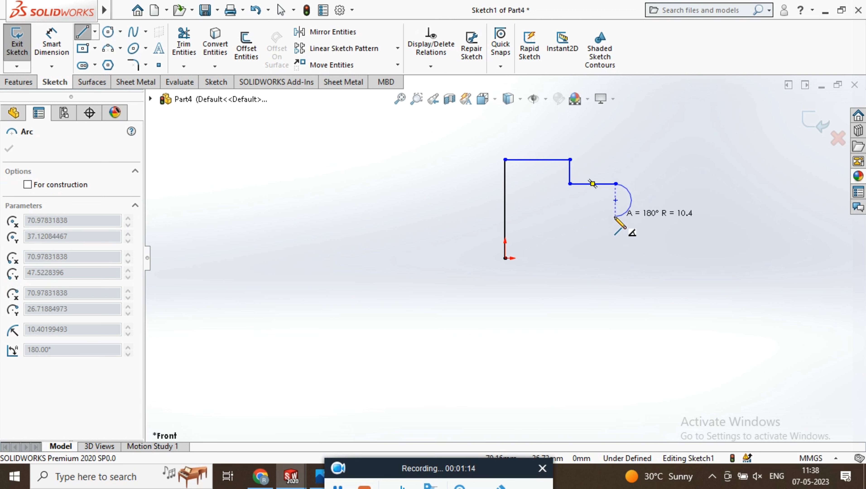
click(616, 217)
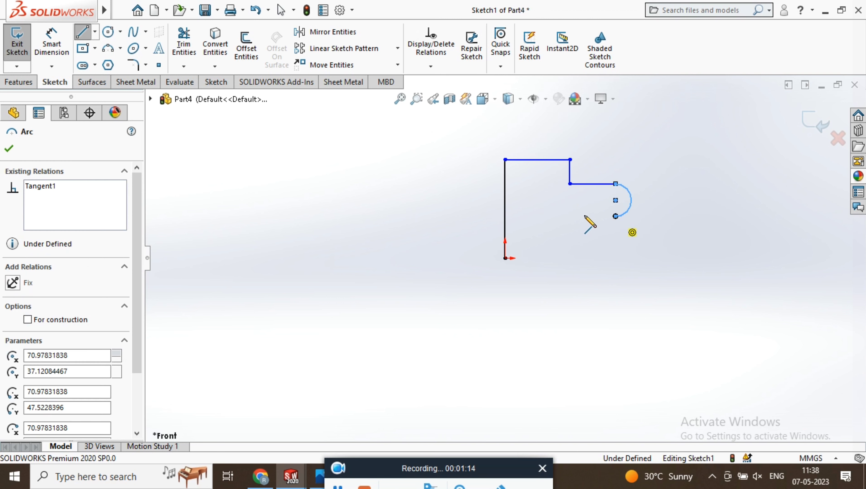
click(570, 217)
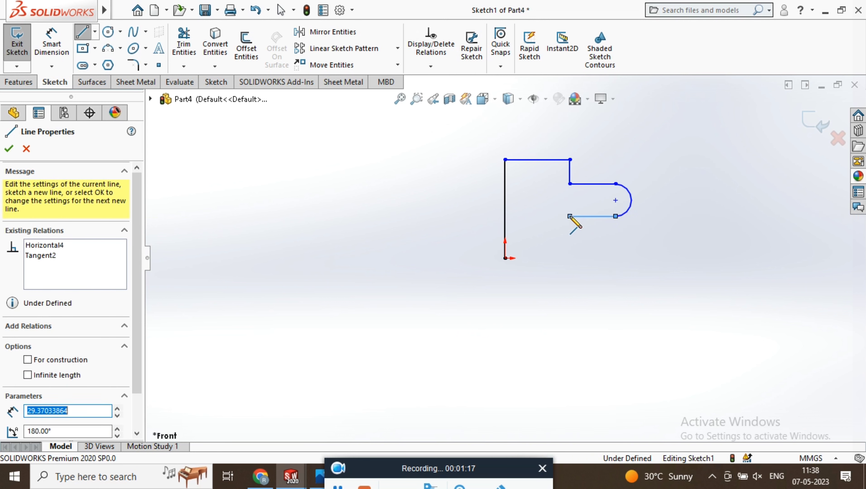
click(569, 258)
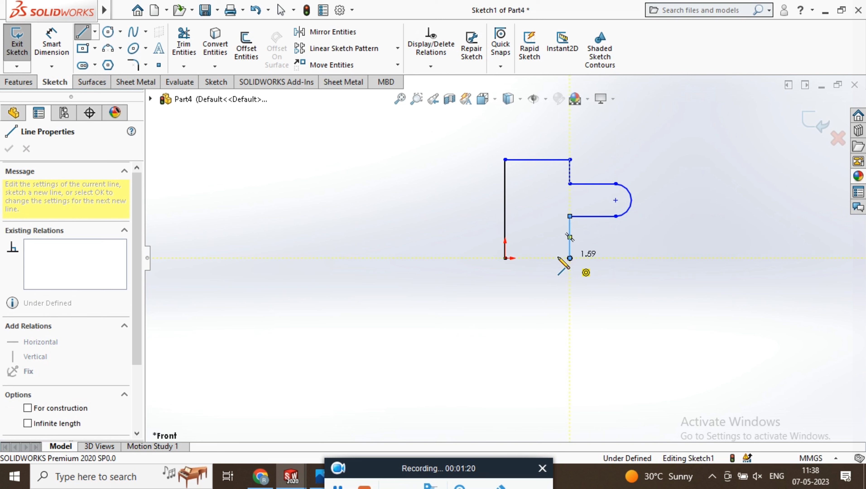
click(505, 258)
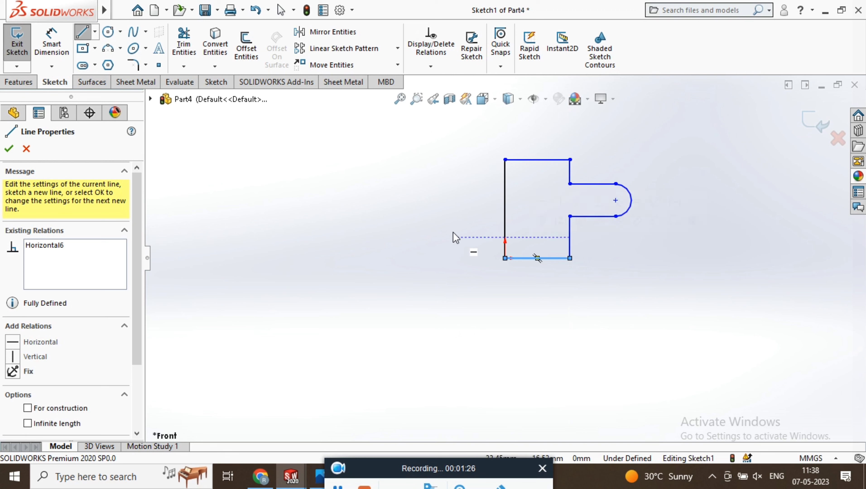
right_click(465, 229)
click(478, 234)
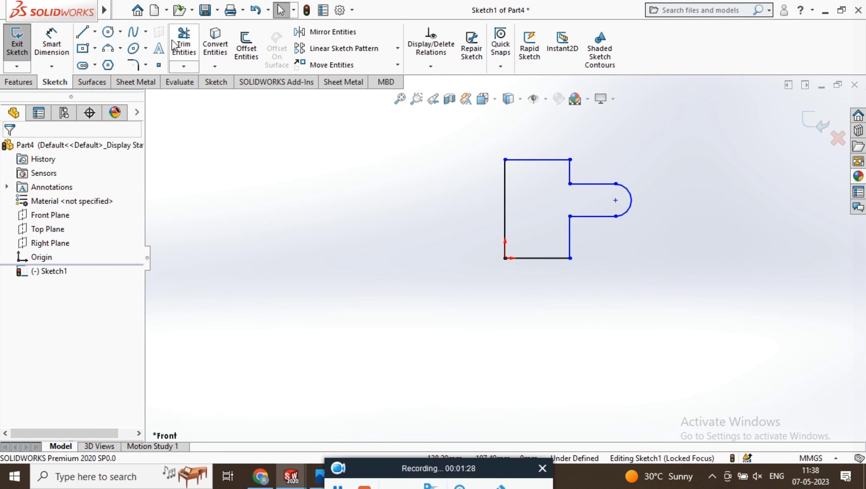
Step: Dimension the profile's top horizontal edge to 25 mm
click(70, 50)
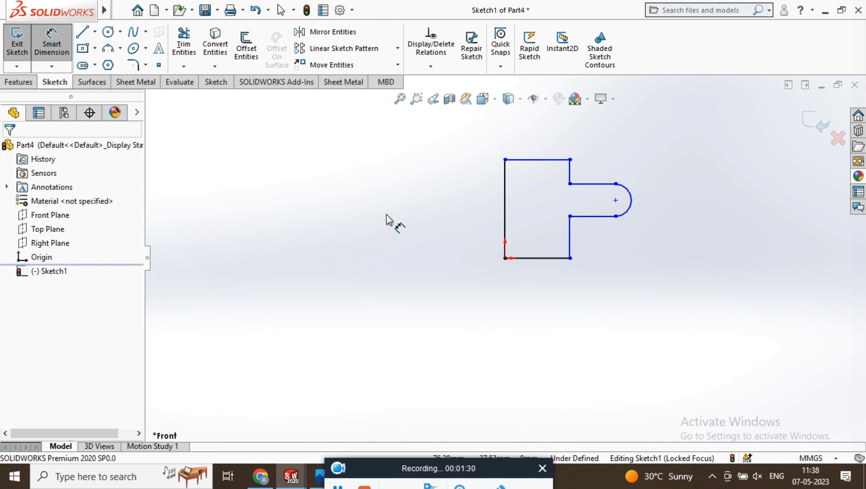
click(531, 163)
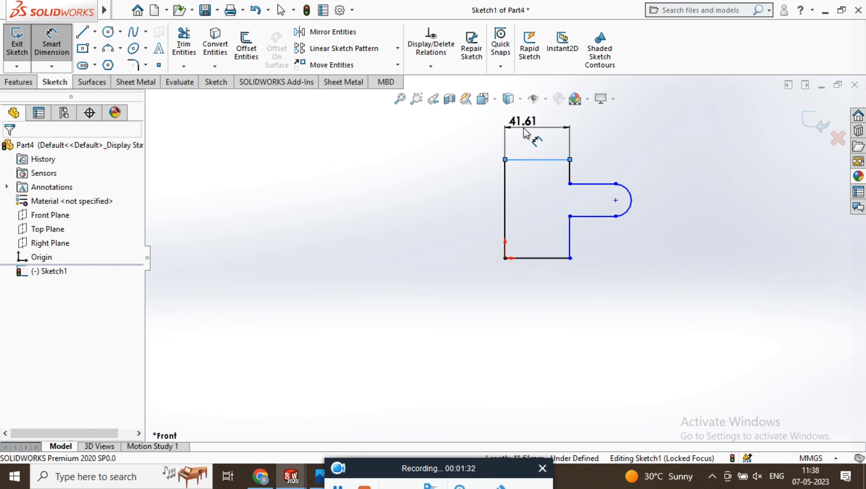
click(524, 123)
text(25)
key(Return)
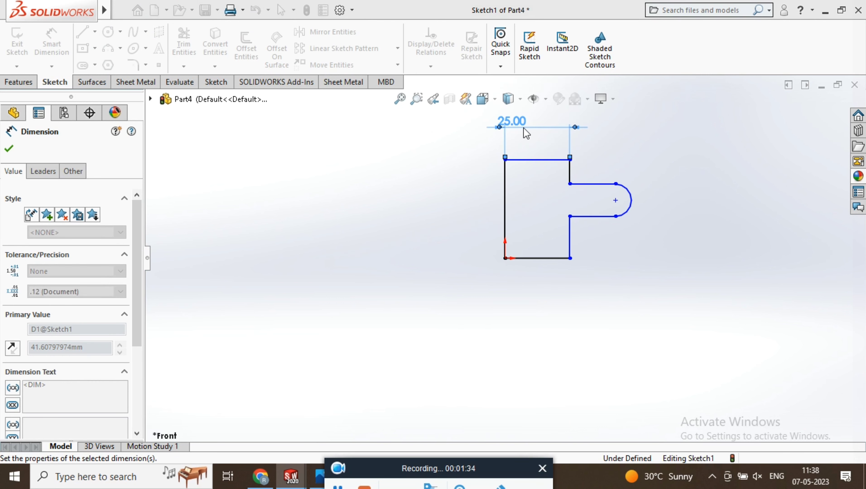
Step: Dimension the distance between the protruding tab's two horizontal lines to 10 mm
click(598, 186)
click(598, 216)
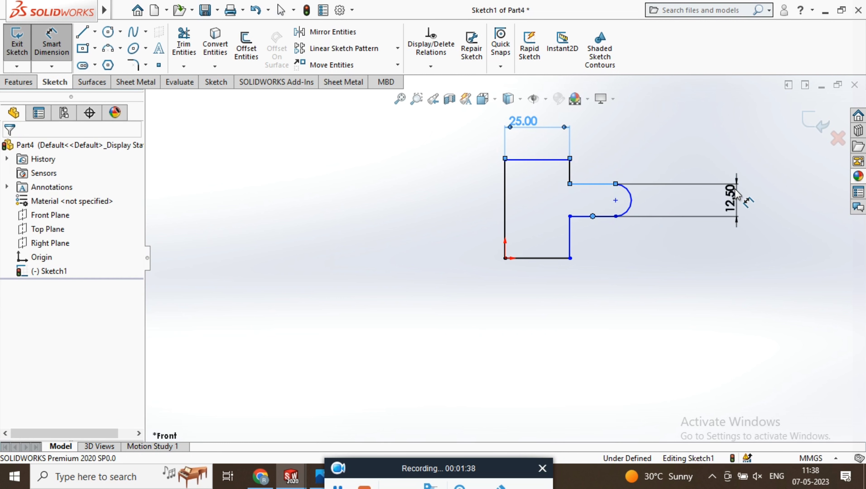
click(735, 193)
text(4)
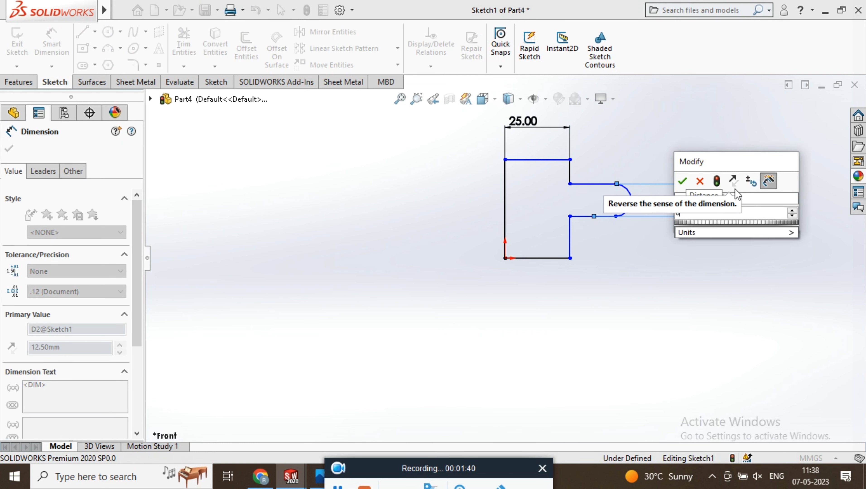
key(BackSpace)
text(10)
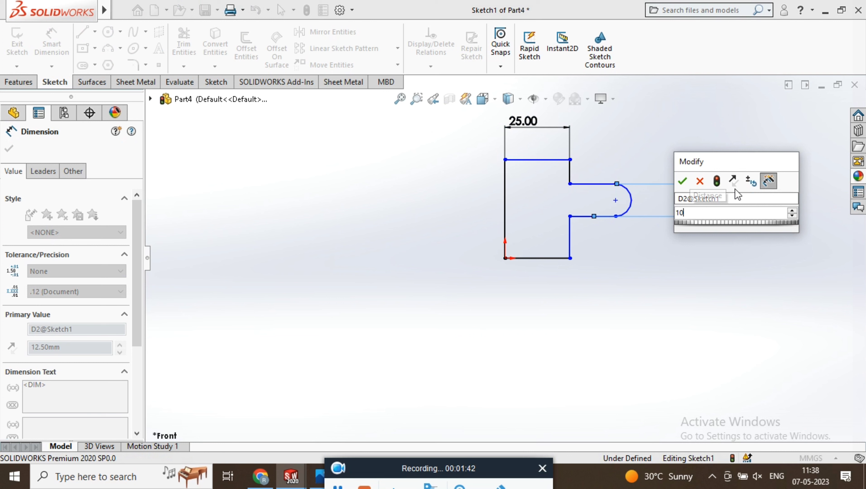
key(Return)
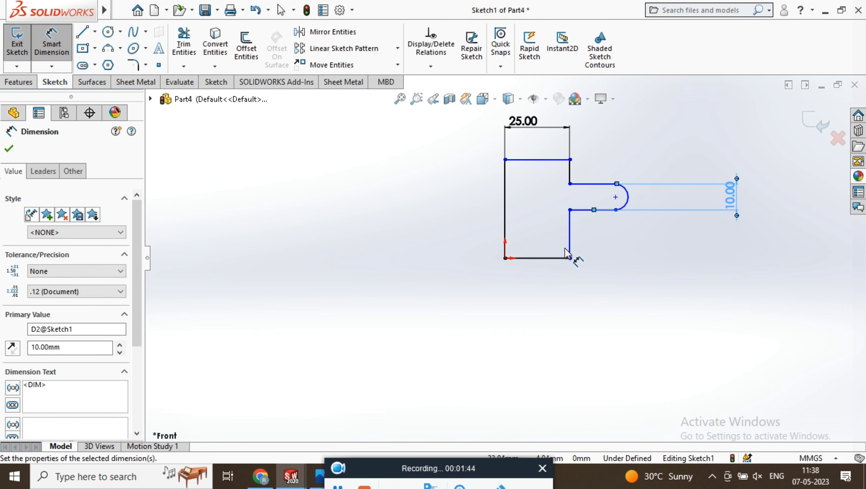
Step: Dimension the overall height between the profile's top and bottom edges to 45 mm
click(536, 159)
click(534, 259)
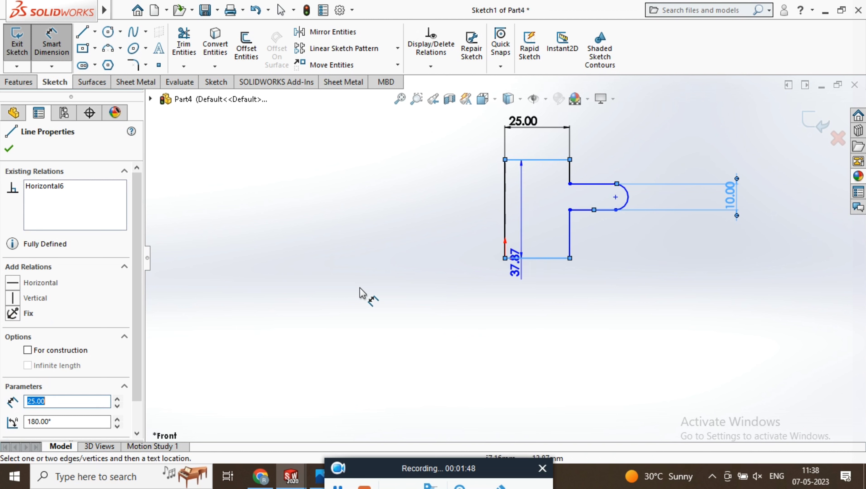
click(413, 225)
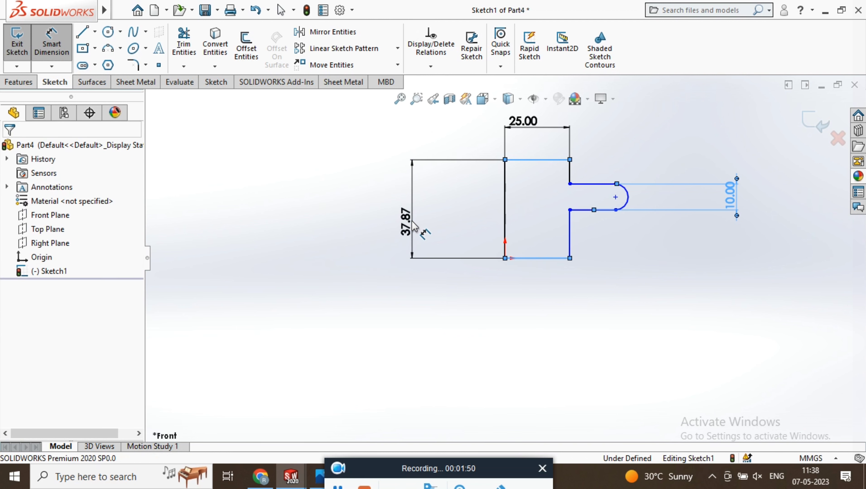
text(45)
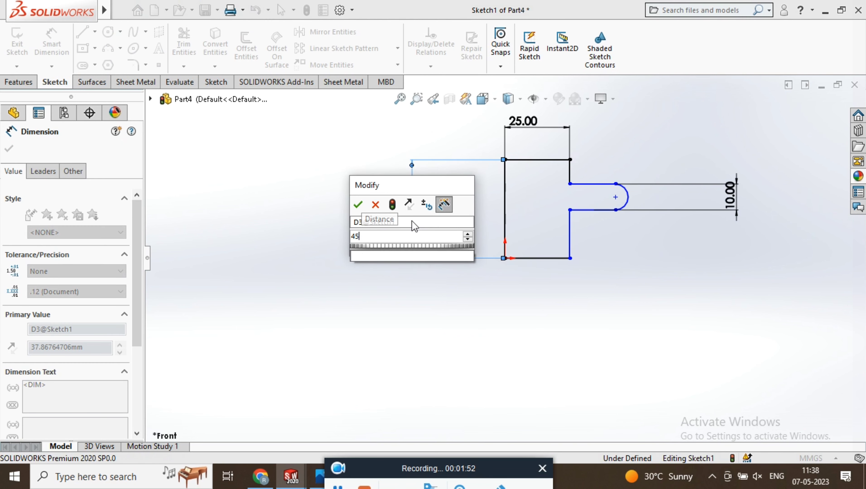
key(Return)
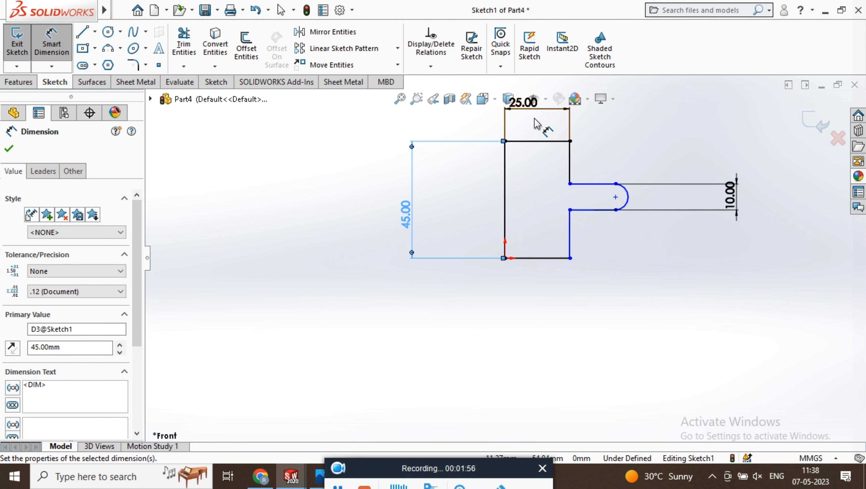
Step: Dimension the short vertical edge above the rounded tab to 10 mm
scroll(556, 222, up, 2)
scroll(600, 183, down, 2)
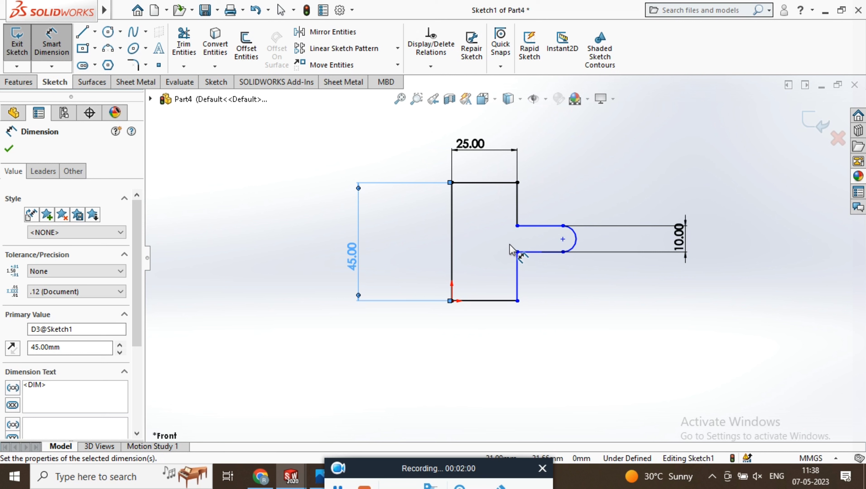
click(522, 207)
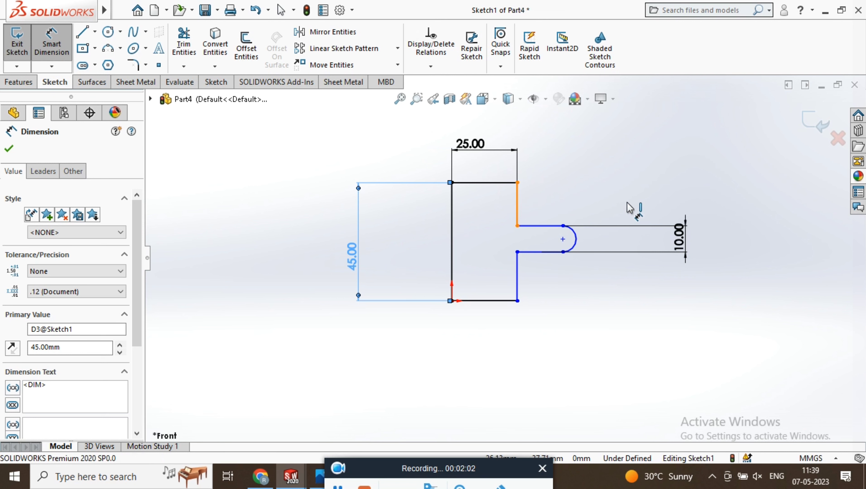
click(644, 206)
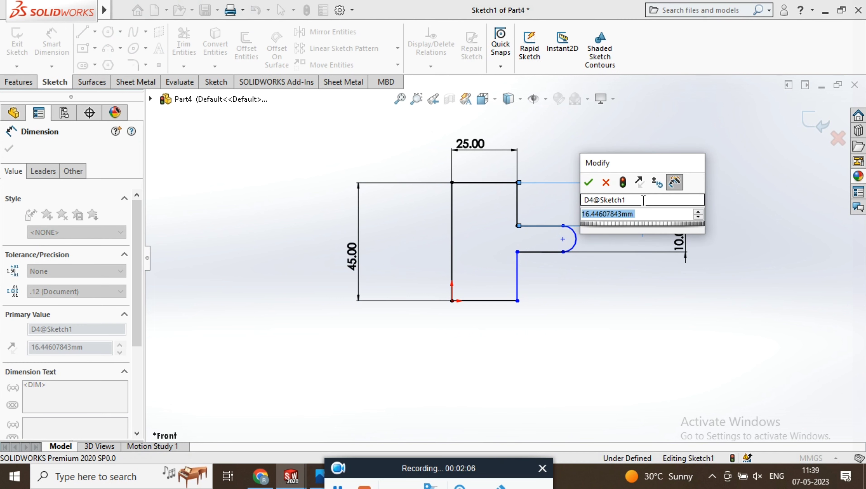
text(10)
key(Return)
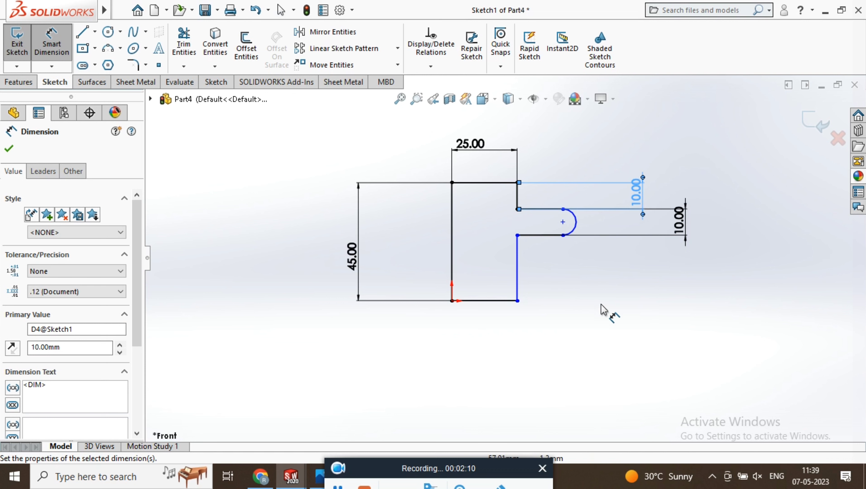
Step: Dimension the horizontal distance from the profile's long vertical edge to the outer arc of the rounded tab to 45 mm
click(576, 222)
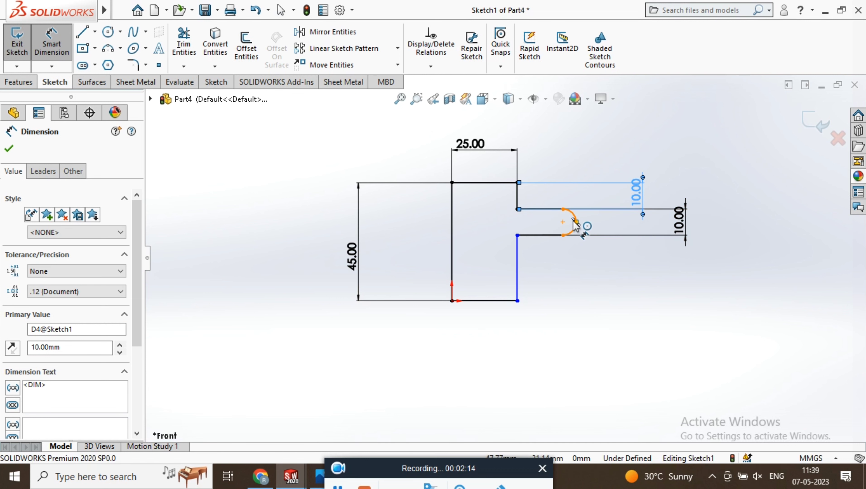
click(452, 223)
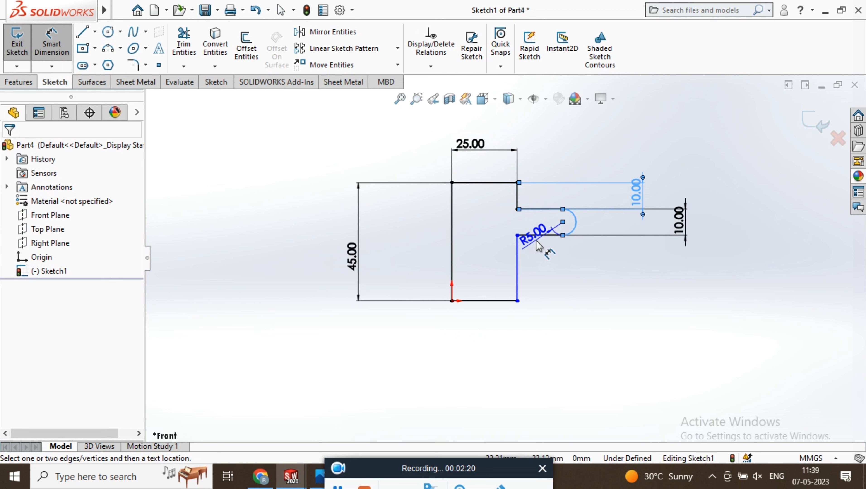
key(Escape)
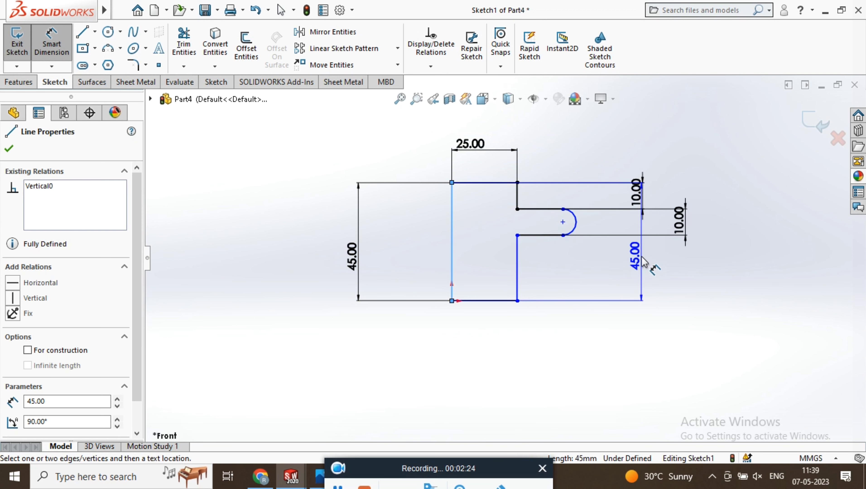
click(576, 227)
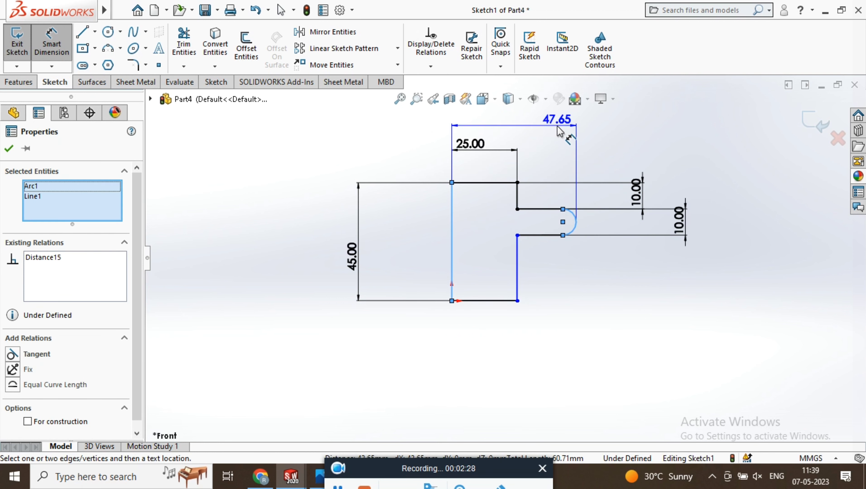
click(514, 136)
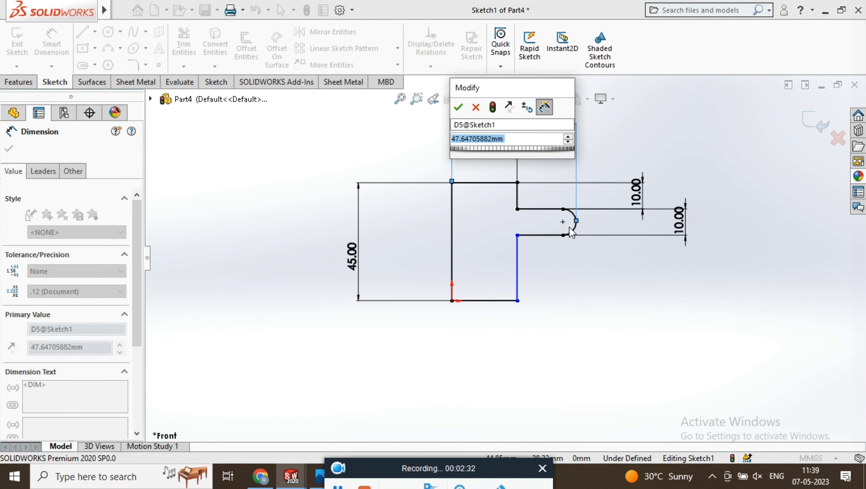
text(45)
key(Return)
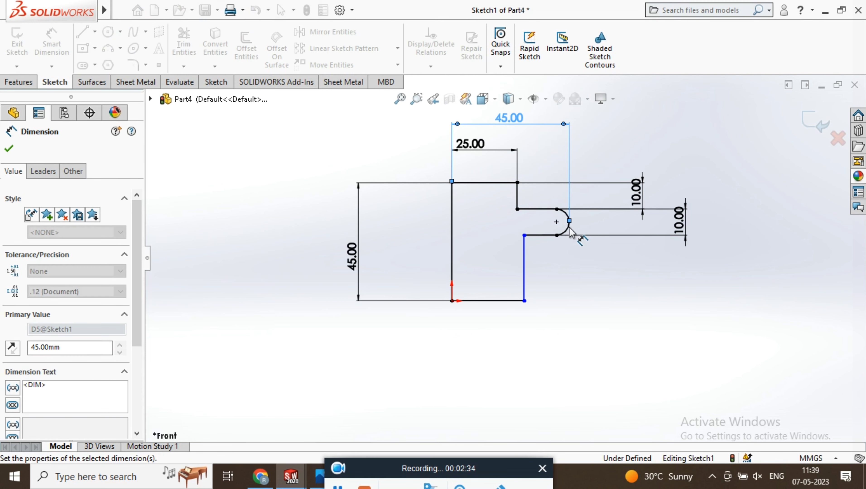
Step: Add a driven length dimension to the vertical edge below the rounded tab
scroll(563, 331, up, 4)
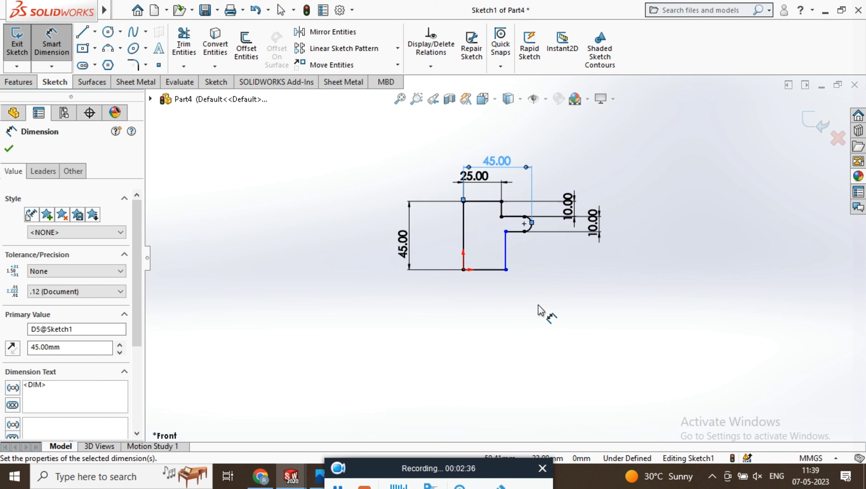
scroll(541, 305, down, 3)
click(489, 230)
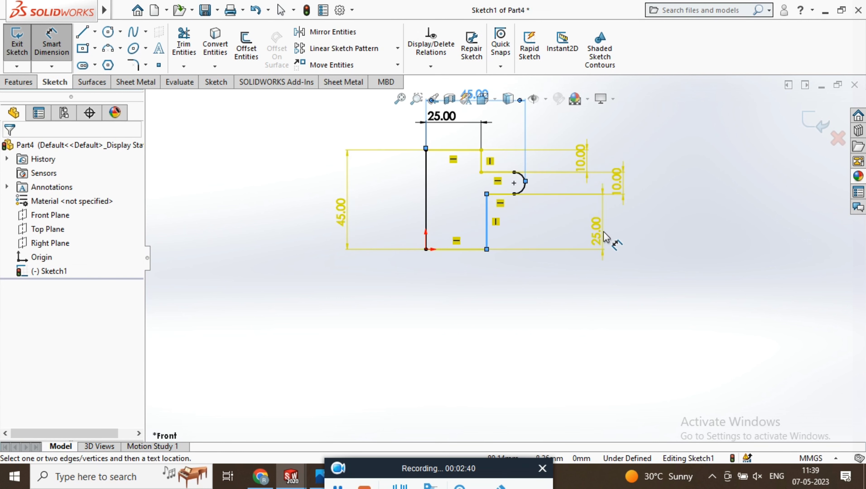
click(603, 236)
click(501, 180)
scroll(548, 200, up, 3)
scroll(550, 197, down, 3)
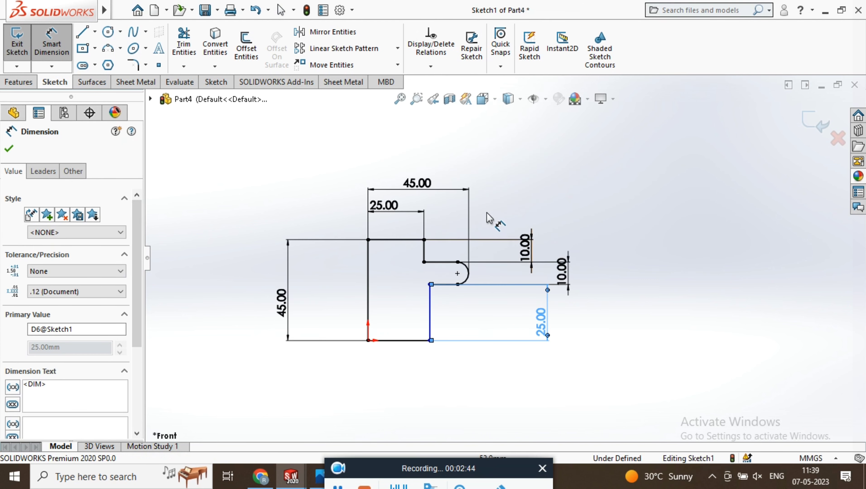
Step: Exit the sketch and revolve the profile 360 degrees about its long vertical edge
click(814, 123)
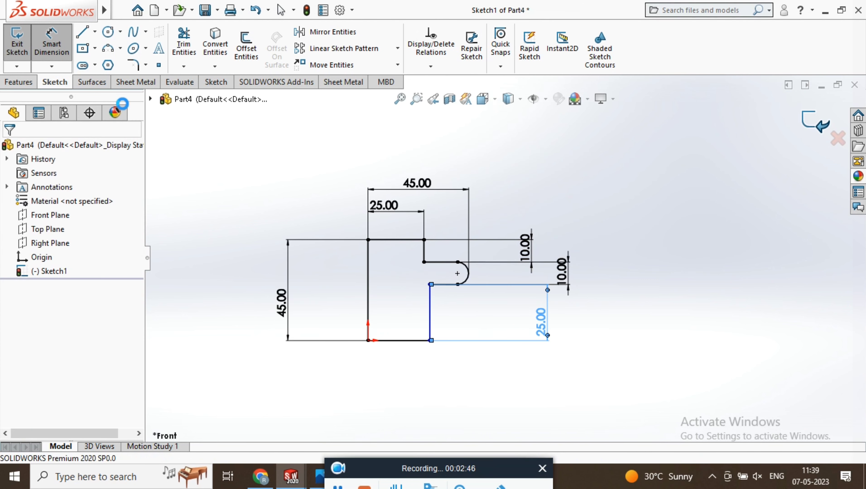
click(17, 49)
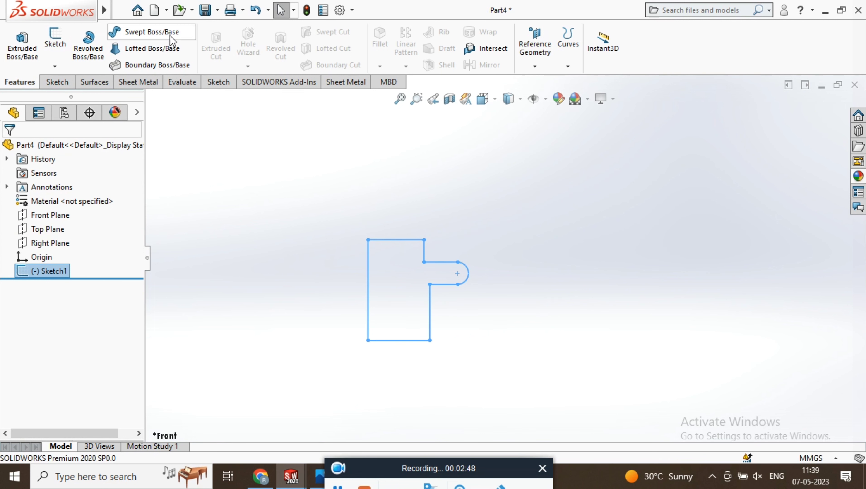
click(85, 42)
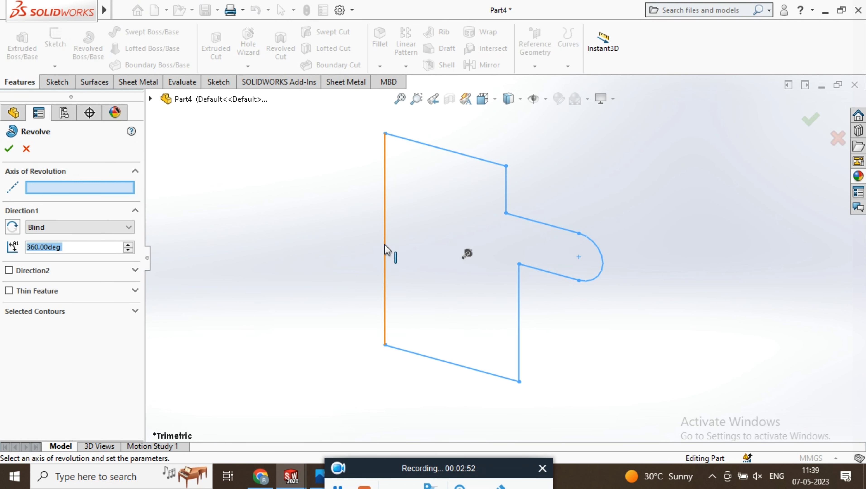
click(386, 249)
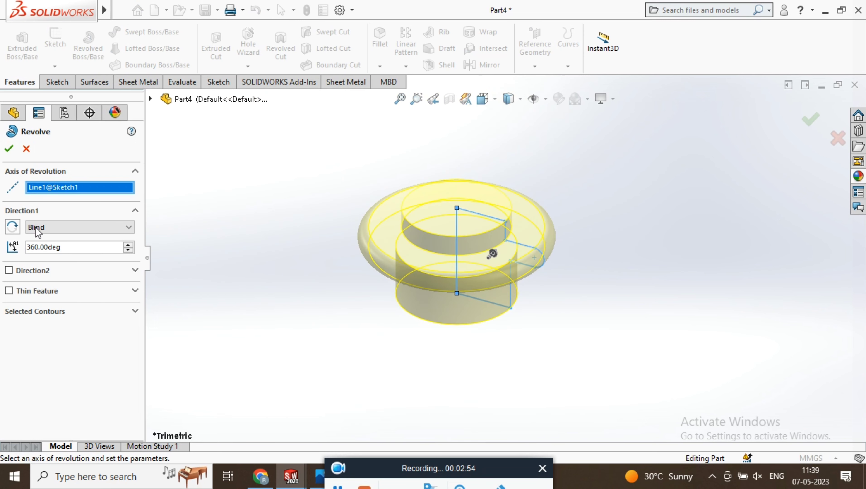
click(8, 149)
Step: Change the background scene to plain white and turn off RealView graphics for the revolved part
mouse_move(495, 251)
middle_down()
mouse_move(451, 205)
mouse_move(653, 87)
middle_up()
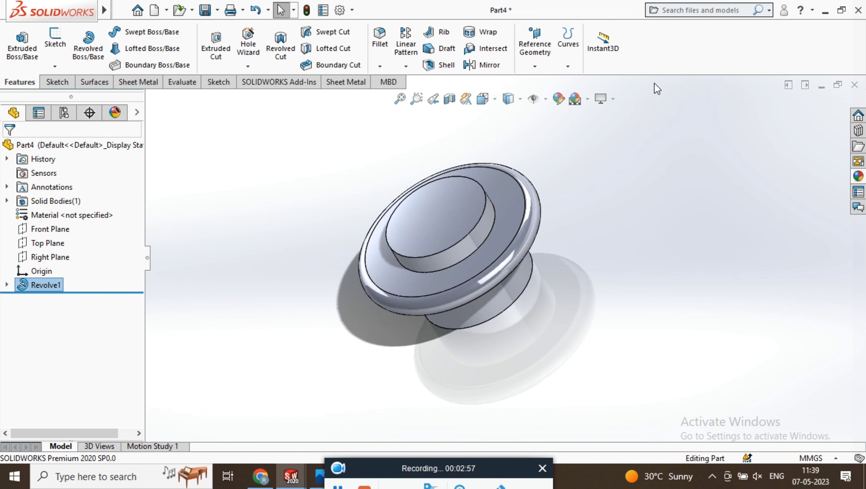
click(587, 99)
click(605, 131)
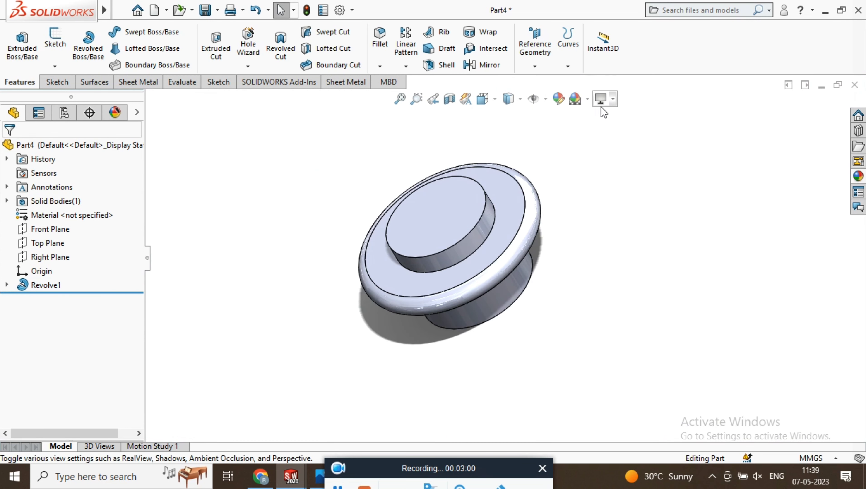
click(612, 100)
click(618, 118)
Step: Examine the revolved part's flange and both cylindrical sections from several angles, near and far
middle_drag(614, 128, 560, 257)
scroll(560, 257, up, 3)
scroll(535, 240, down, 6)
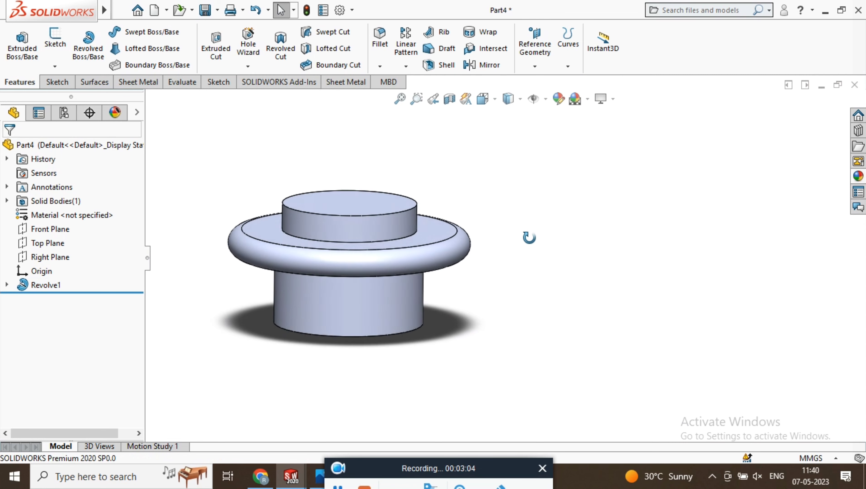
mouse_move(514, 240)
middle_down()
mouse_move(474, 261)
mouse_move(429, 387)
mouse_move(531, 299)
mouse_move(546, 372)
middle_up()
scroll(475, 300, up, 3)
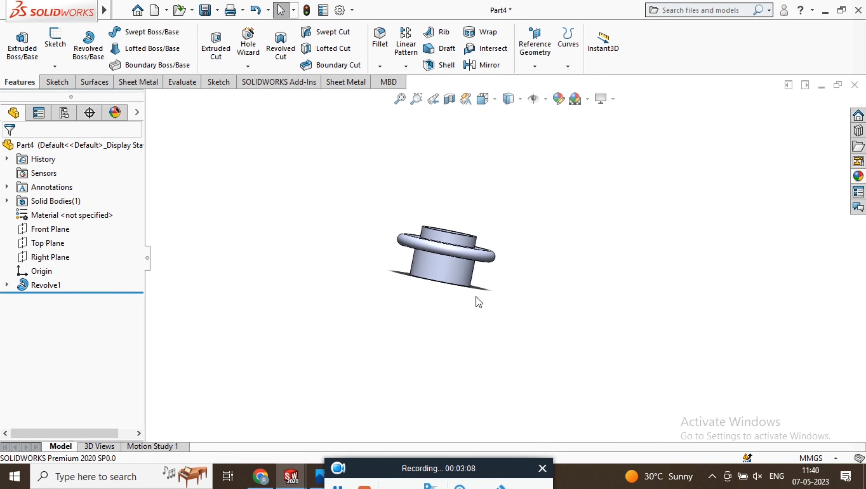
scroll(495, 274, down, 1)
scroll(500, 253, down, 3)
mouse_move(500, 253)
middle_down()
mouse_move(380, 345)
mouse_move(401, 248)
mouse_move(481, 261)
mouse_move(580, 212)
mouse_move(549, 342)
mouse_move(487, 330)
mouse_move(465, 292)
mouse_move(533, 327)
mouse_move(482, 334)
middle_up()
click(337, 484)
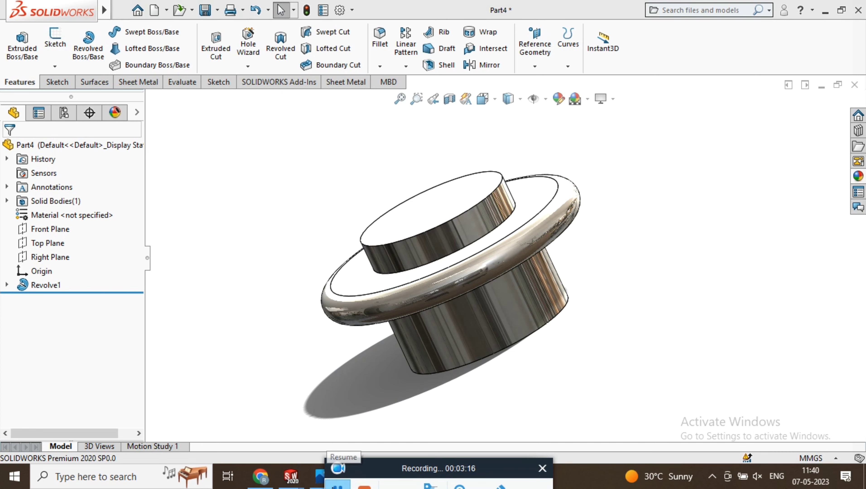
scroll(457, 237, up, 3)
scroll(473, 233, down, 4)
Step: Fillet the edge where the lower cylinder meets the underside of the rounded flange with a 5 mm radius
middle_drag(524, 316, 579, 197)
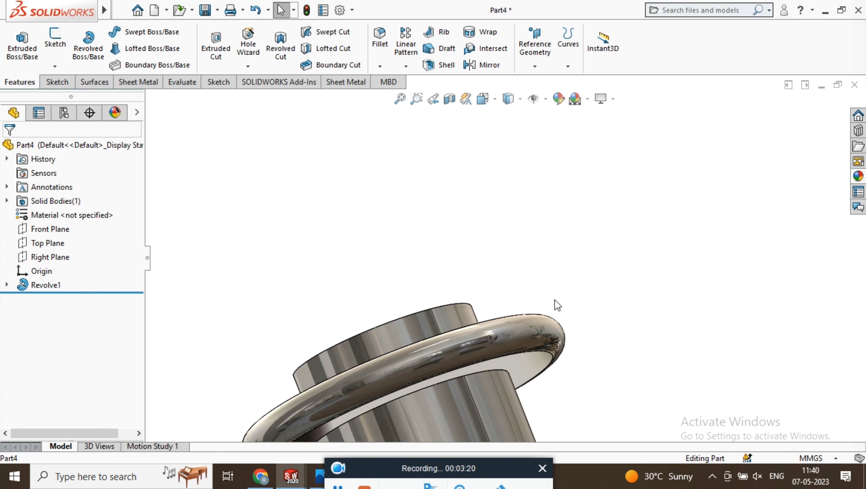
middle_drag(518, 297, 495, 201)
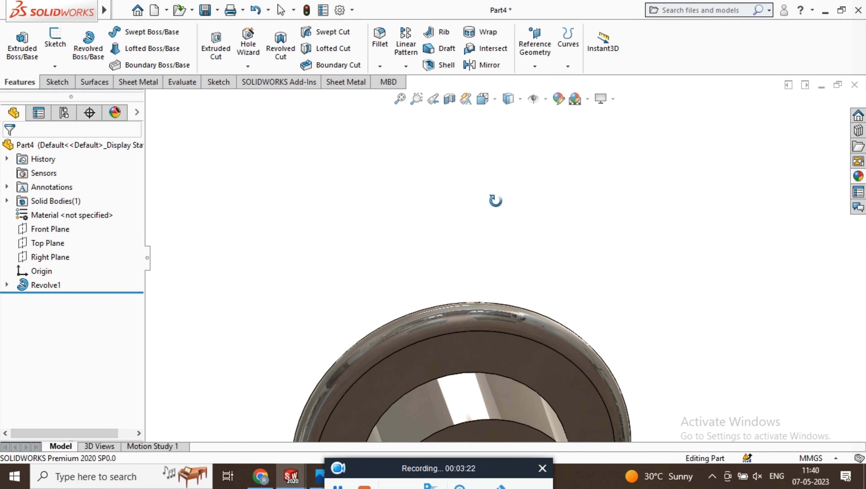
click(503, 377)
text(5mm)
key(Return)
middle_drag(492, 151, 520, 311)
scroll(666, 165, up, 4)
scroll(586, 188, down, 5)
scroll(579, 240, up, 4)
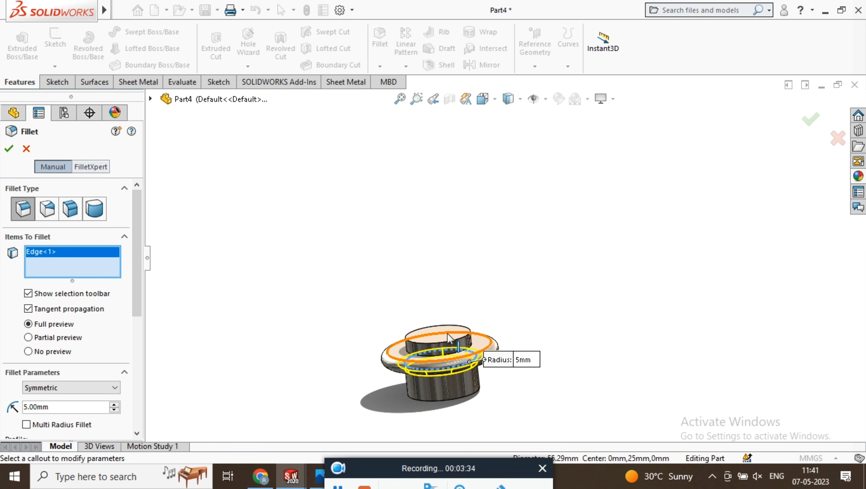
scroll(471, 348, down, 2)
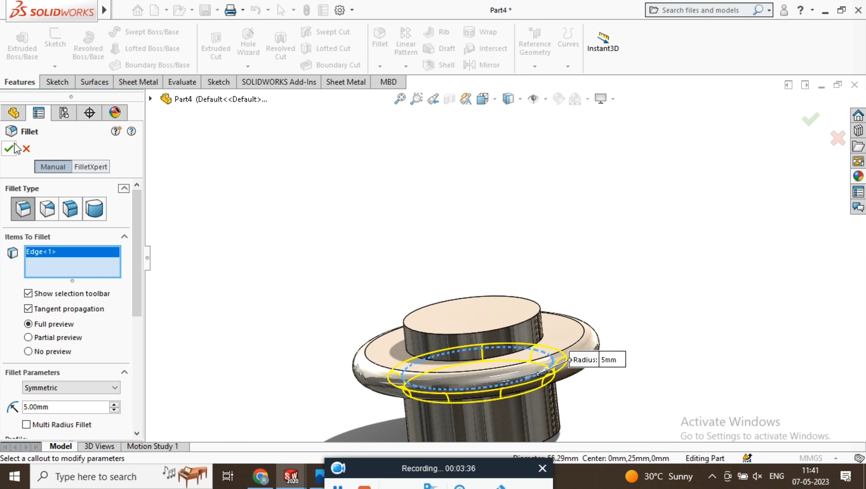
click(9, 149)
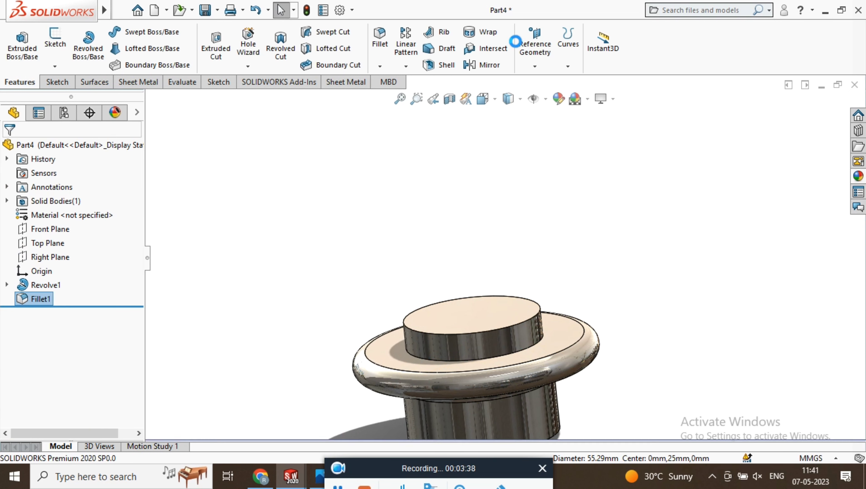
Step: Fillet the edge where the upper cylinder meets the top face of the flange with a 3 mm radius
key(Return)
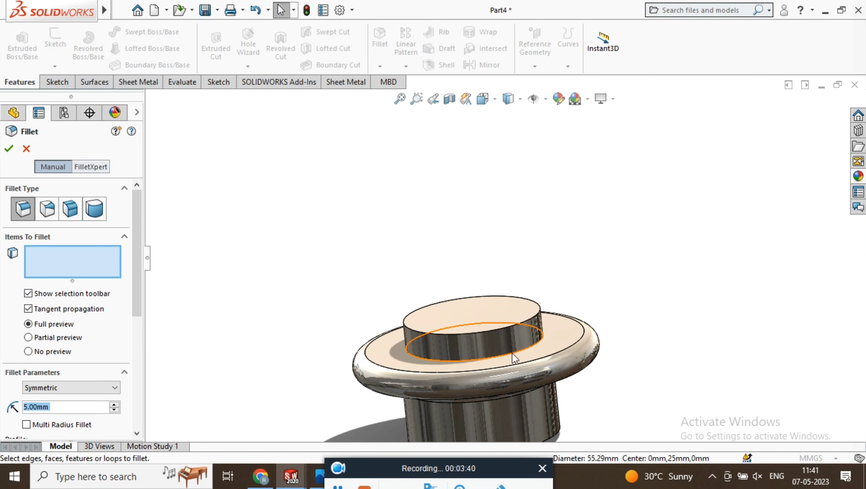
click(509, 357)
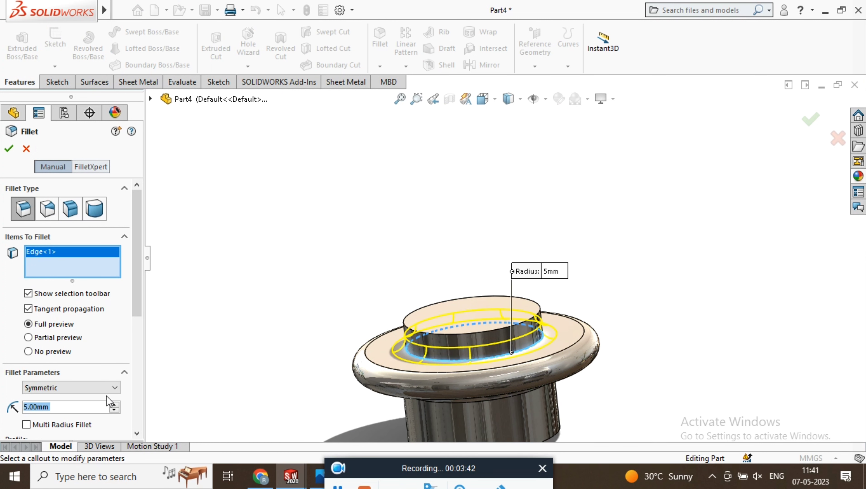
text(3)
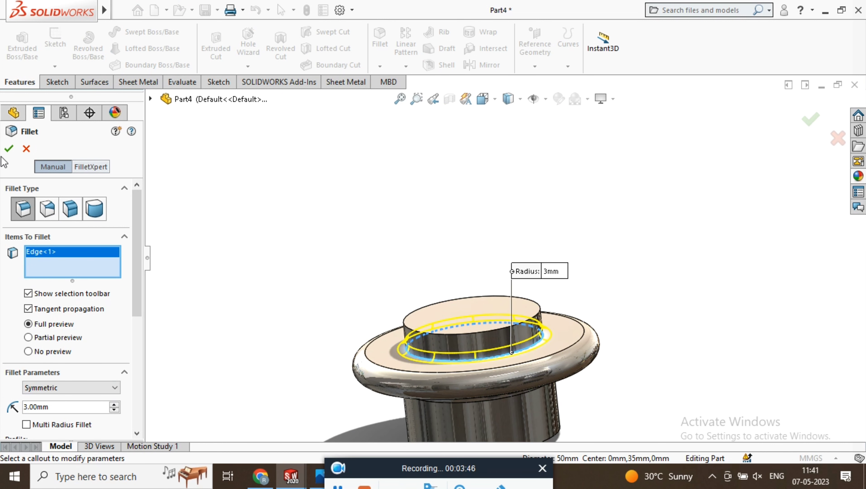
click(8, 149)
middle_drag(452, 303, 538, 315)
scroll(581, 360, up, 3)
middle_drag(581, 360, 413, 215)
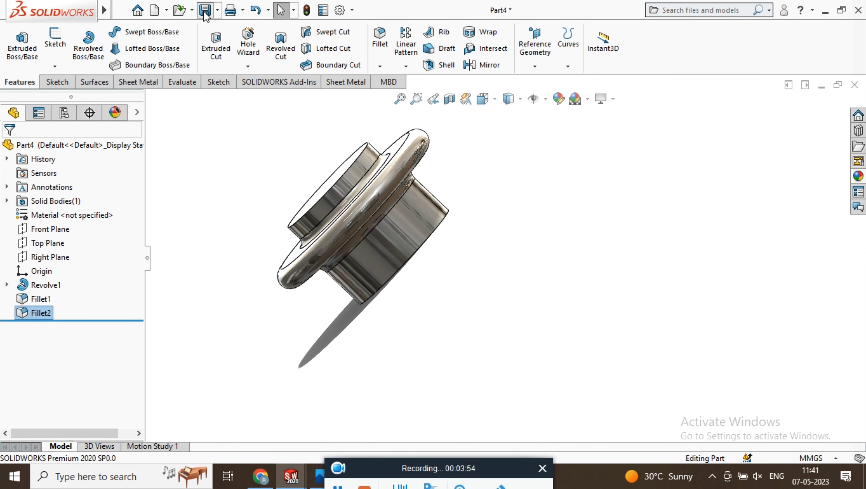
Step: Save the part to the Desktop under the name cap as a SOLIDWORKS Part
key(ctrl+s)
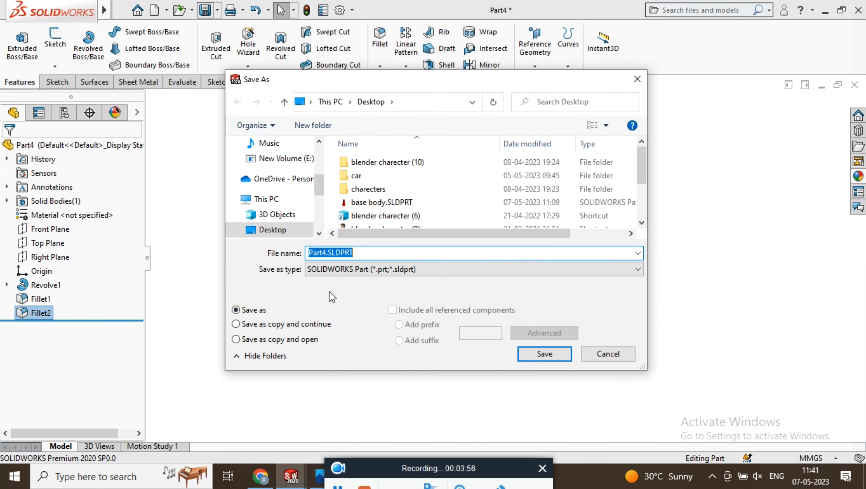
text(cap)
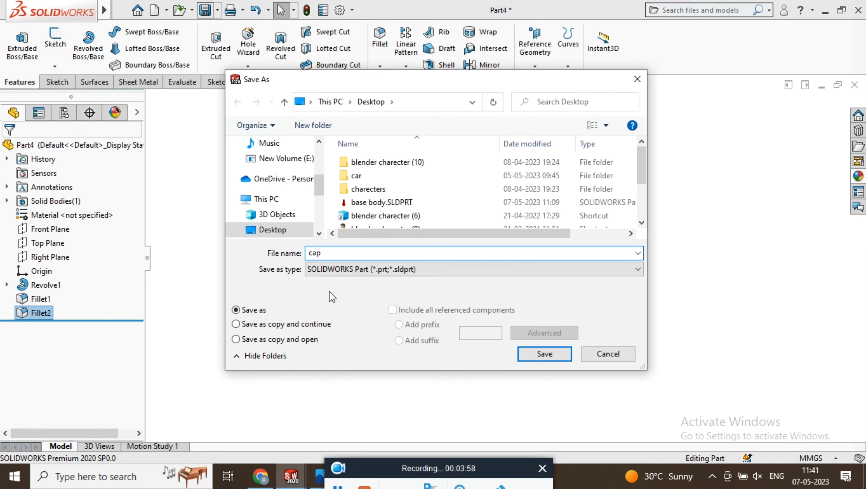
click(542, 354)
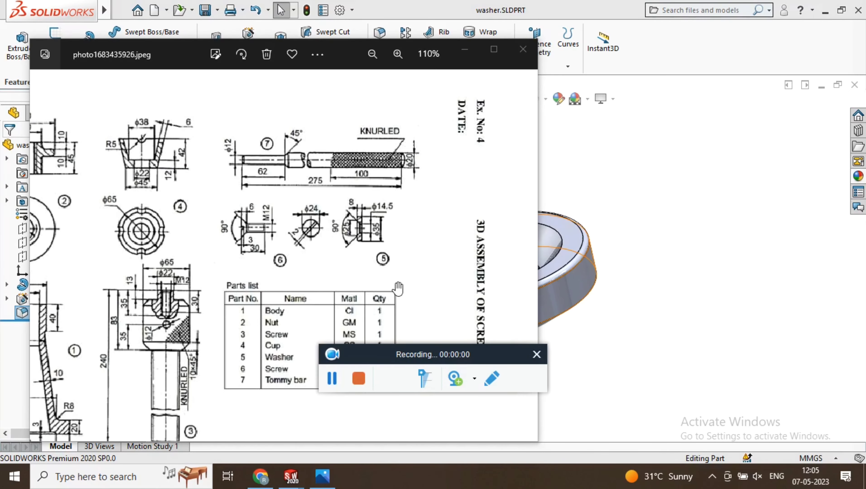
Step: Examine the dimensions of the countersunk screw, part 6, and its parts list entry in the screw jack reference drawing
scroll(213, 159, up, 6)
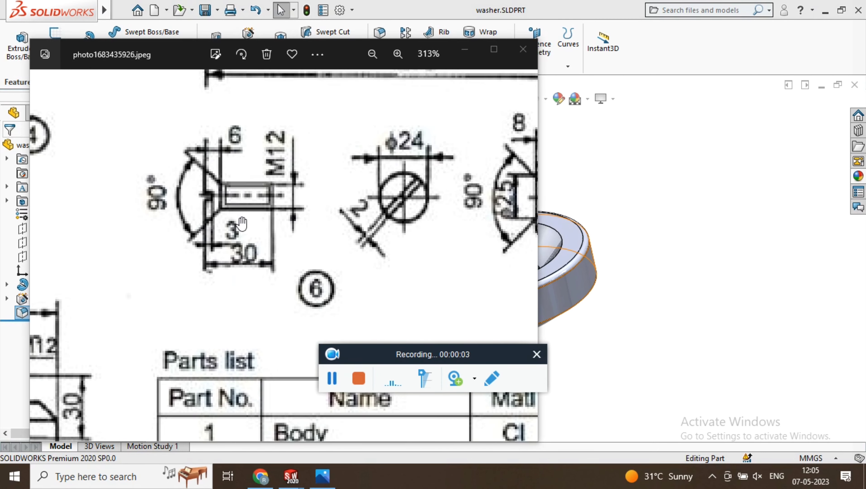
scroll(242, 223, up, 2)
scroll(242, 222, down, 6)
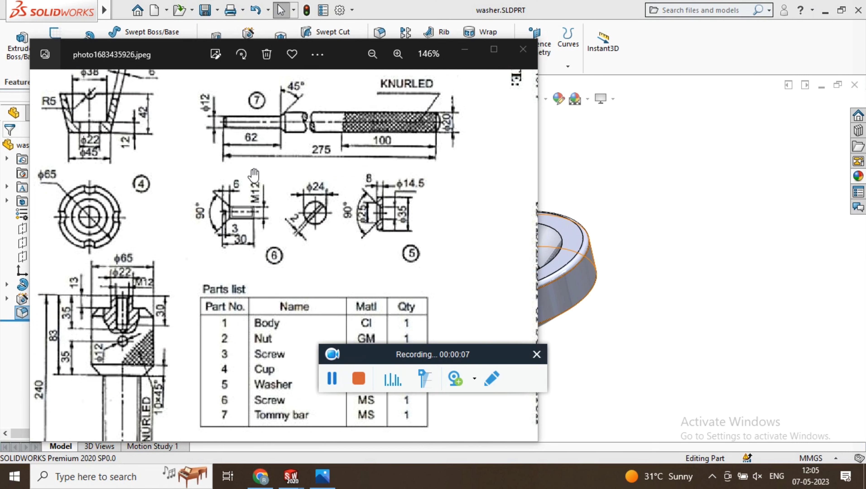
scroll(397, 170, down, 4)
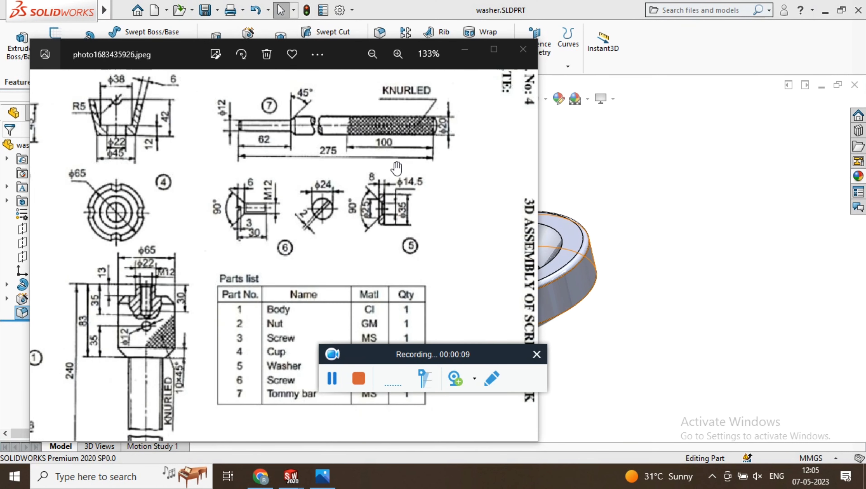
scroll(311, 180, up, 4)
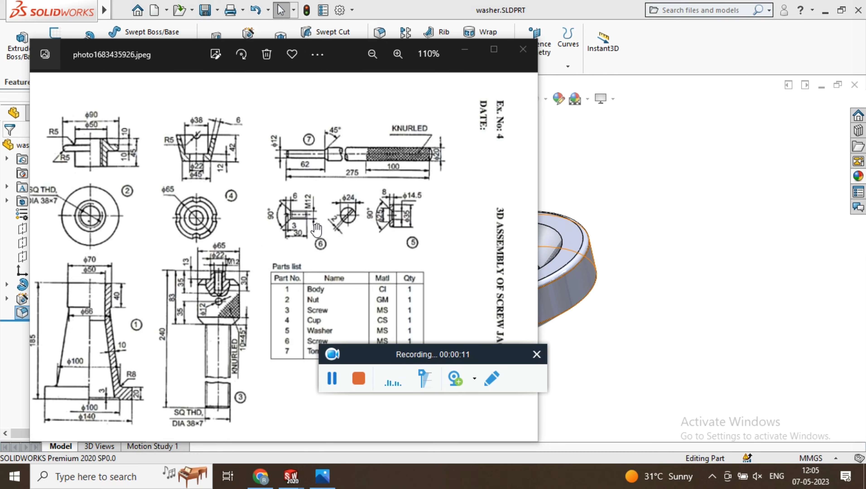
click(332, 378)
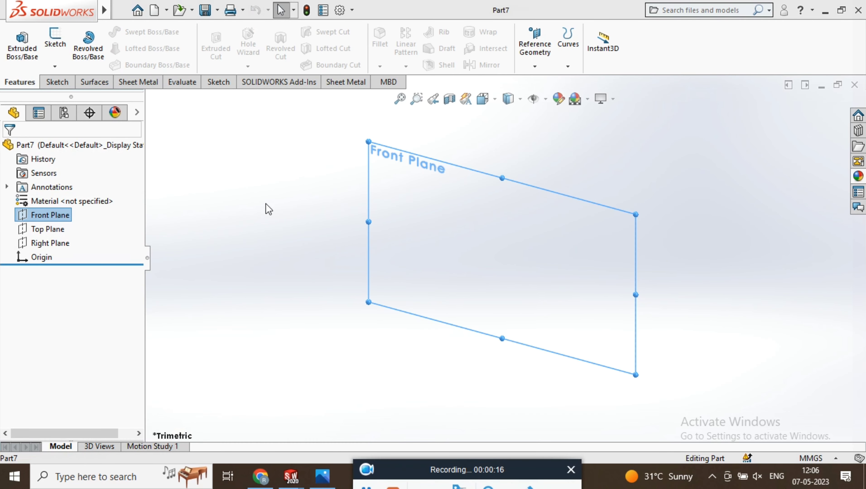
Step: Start a sketch on the Front Plane with the view facing it squarely
right_click(489, 227)
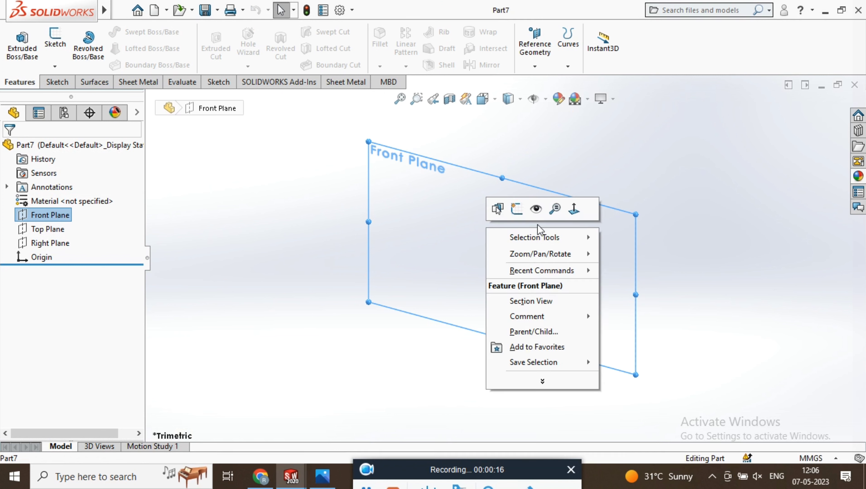
click(574, 207)
right_click(464, 216)
click(495, 198)
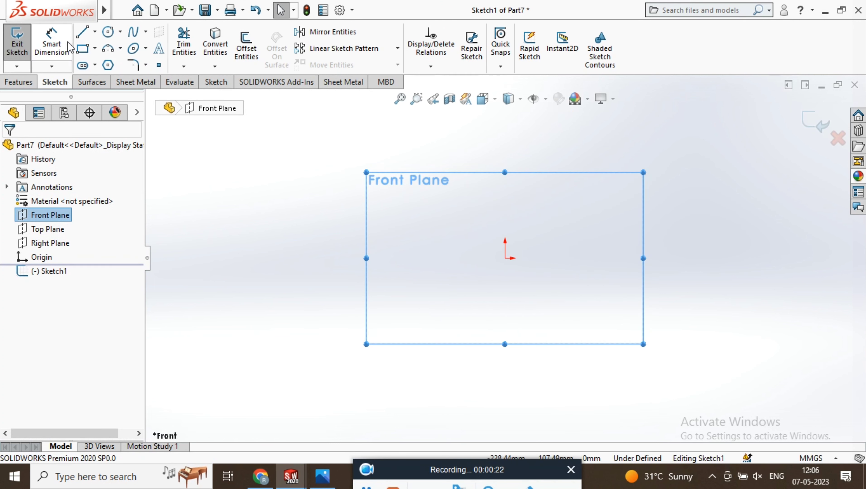
Step: Sketch the screw's closed half-profile from the origin with a sloped head edge, about 76 mm tall, 58 mm wide on top and 32 mm at the base
click(81, 34)
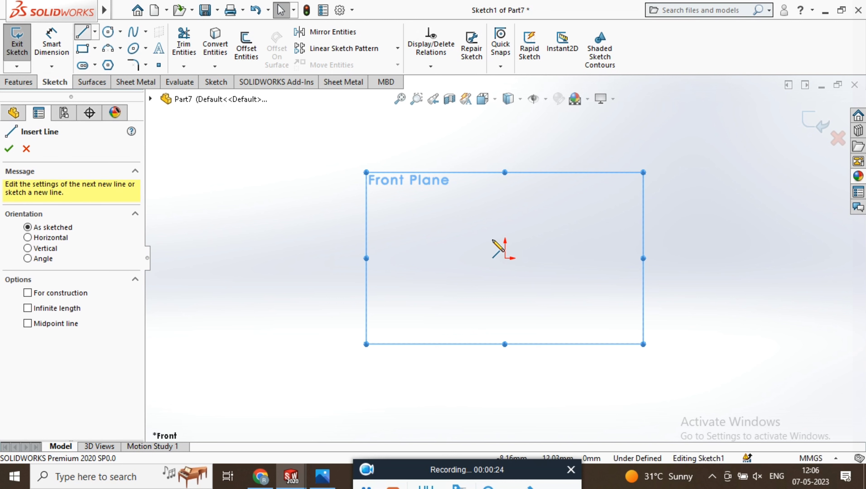
click(505, 258)
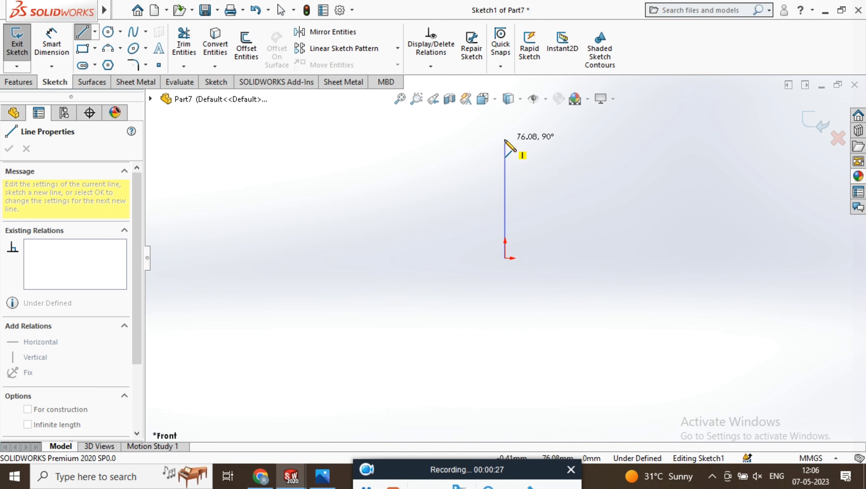
click(504, 140)
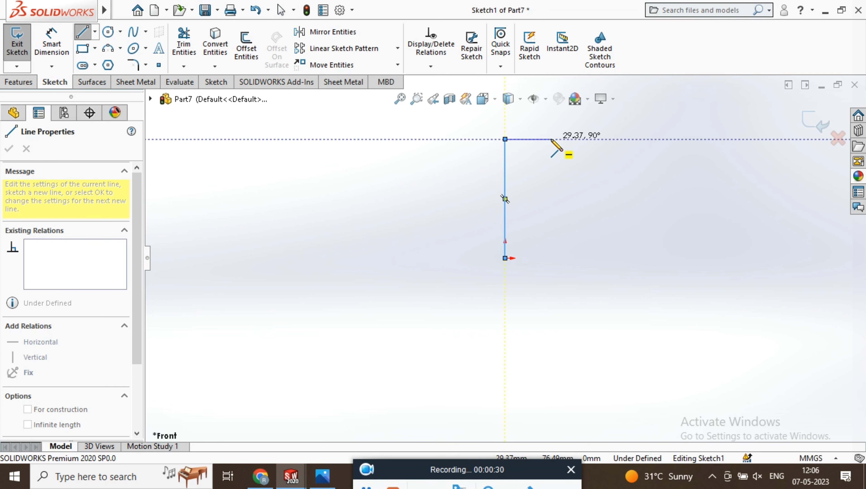
click(596, 140)
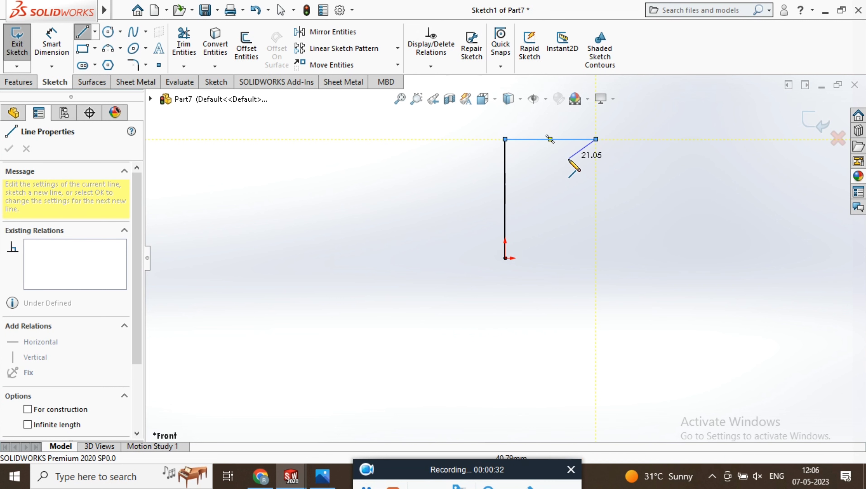
click(554, 173)
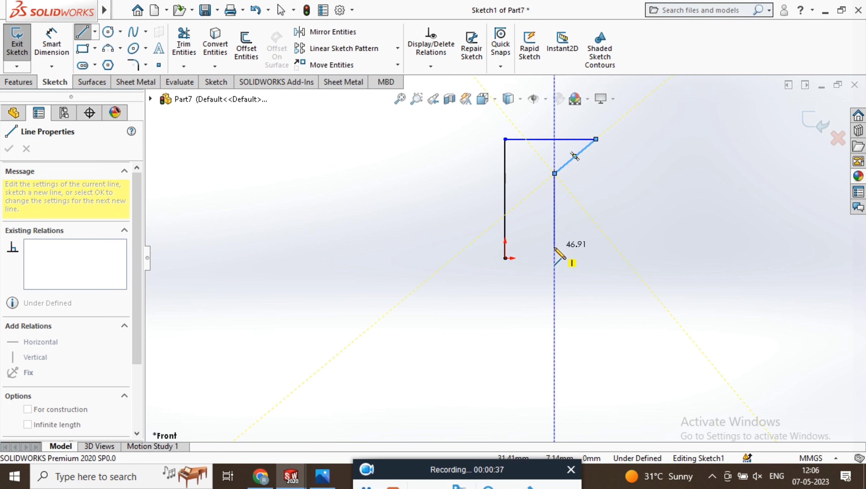
click(554, 258)
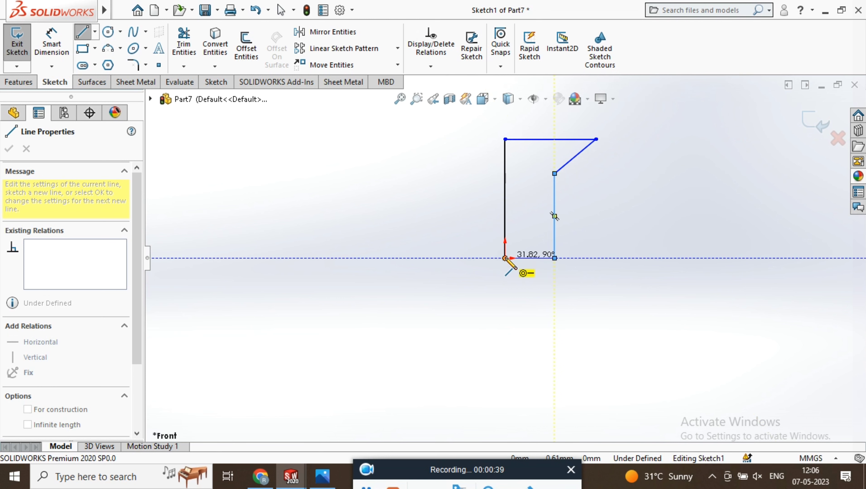
click(505, 258)
right_click(412, 216)
click(442, 226)
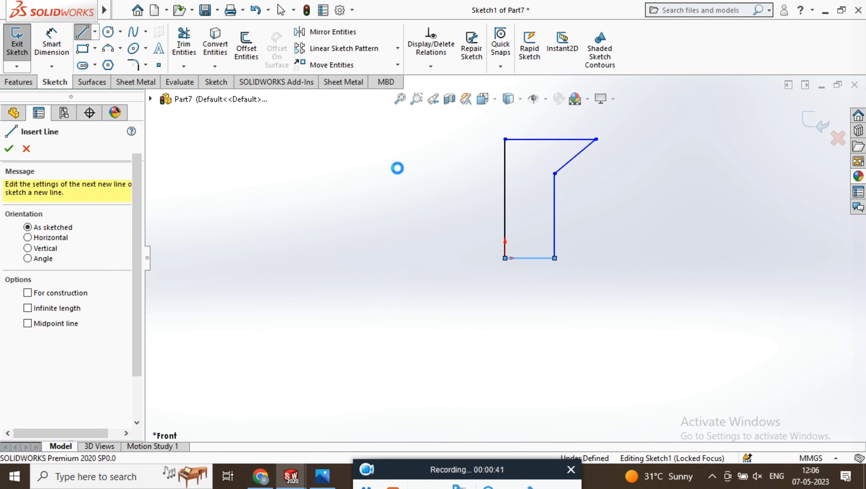
scroll(504, 235, up, 3)
scroll(574, 213, down, 4)
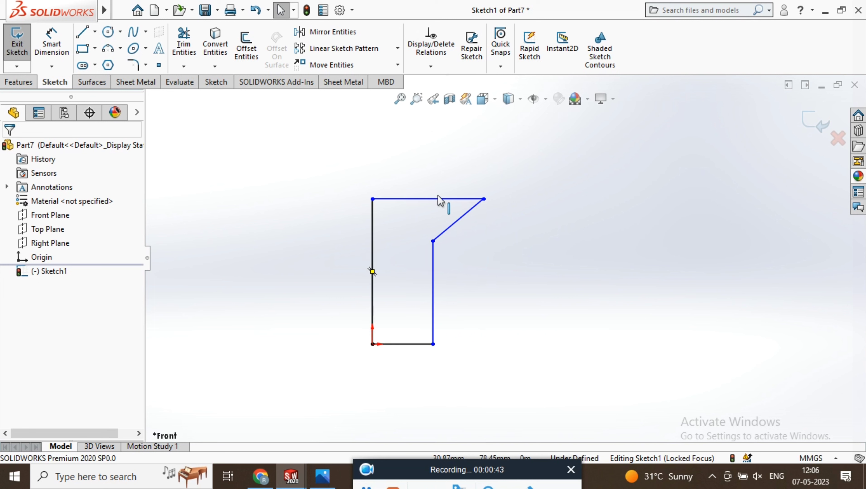
Step: Dimension the top horizontal line of the screw profile to 12 mm
click(51, 44)
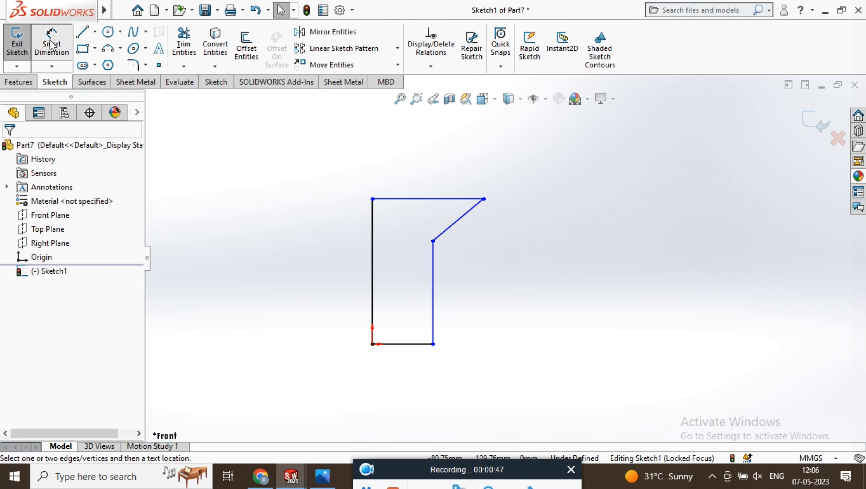
click(407, 201)
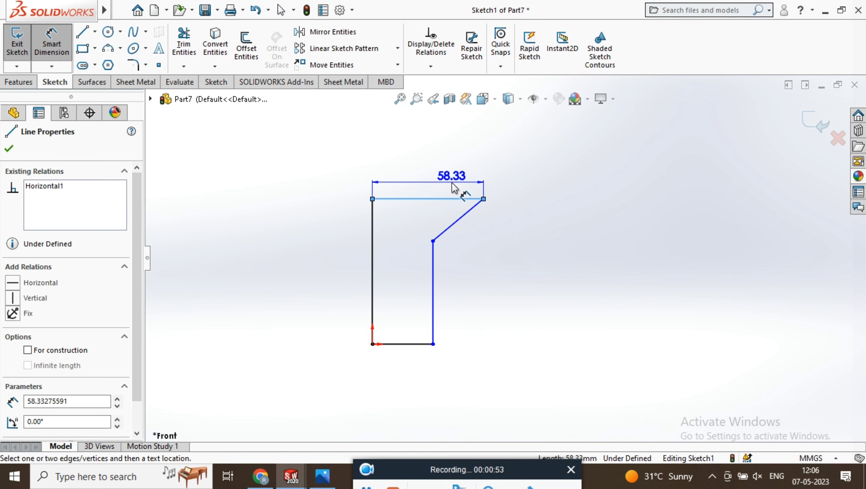
click(441, 170)
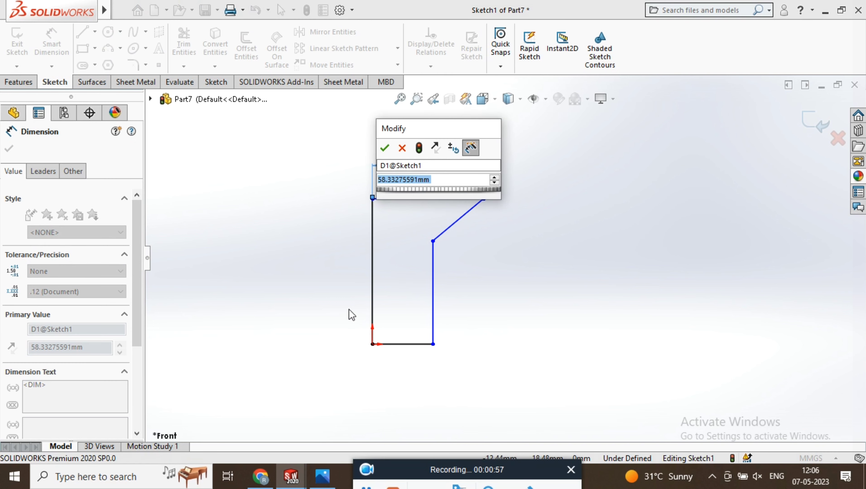
text(12)
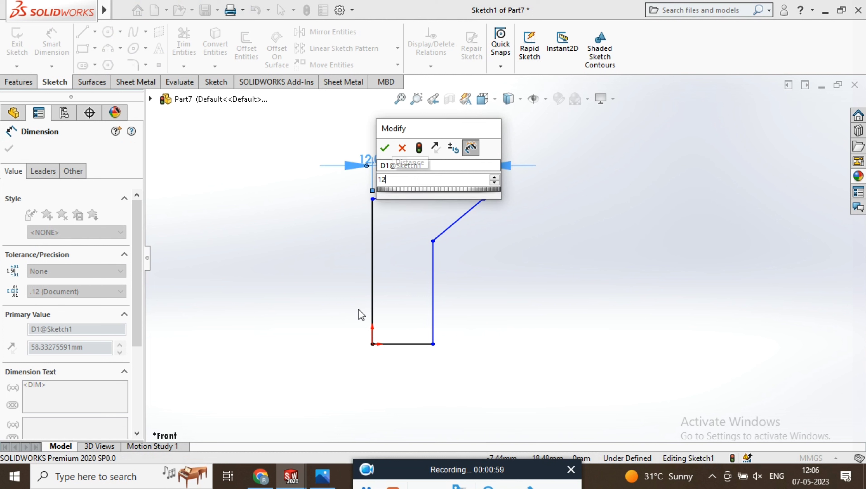
key(Return)
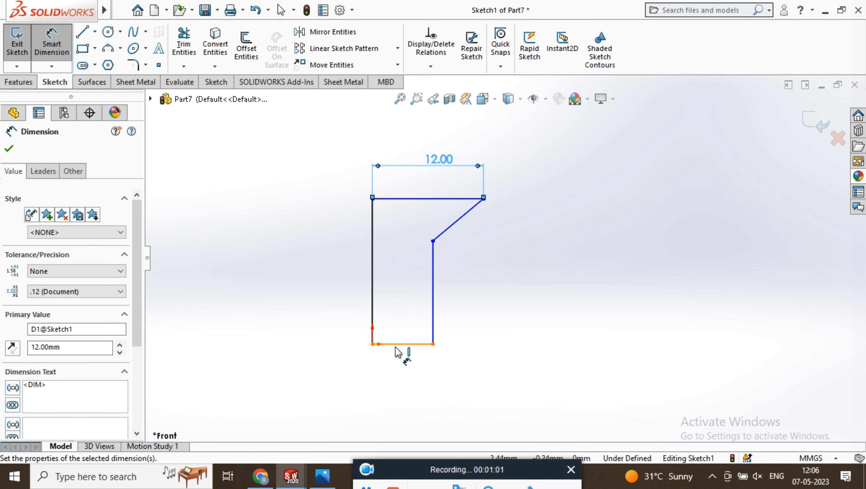
Step: Dimension the bottom horizontal line of the profile to 6 mm for the shank radius
click(398, 351)
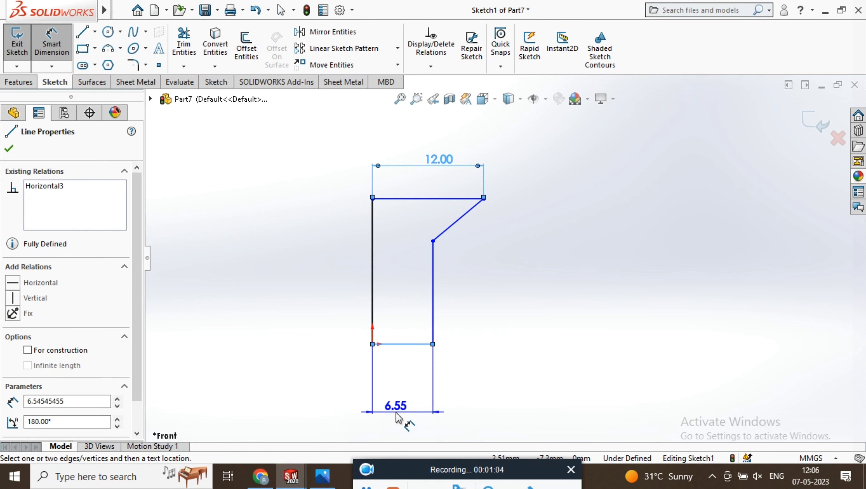
click(397, 417)
text(6)
key(Return)
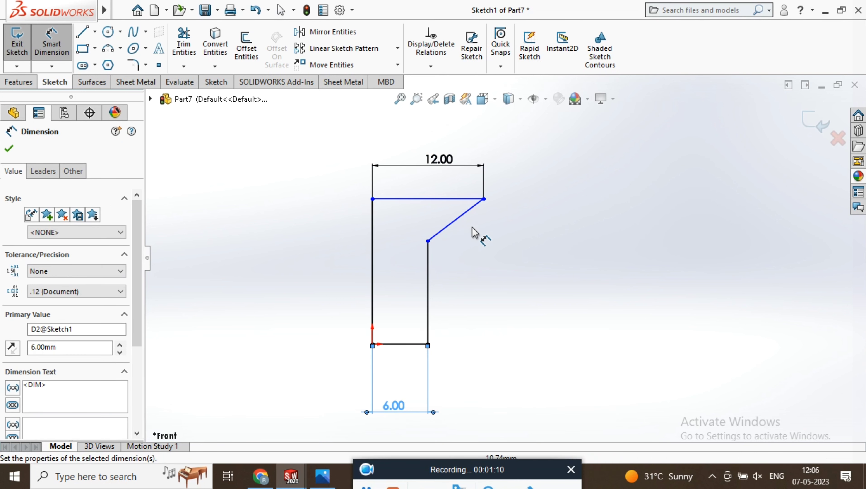
Step: Dimension the profile's overall height between its top and bottom lines to 30 mm
click(441, 199)
click(414, 345)
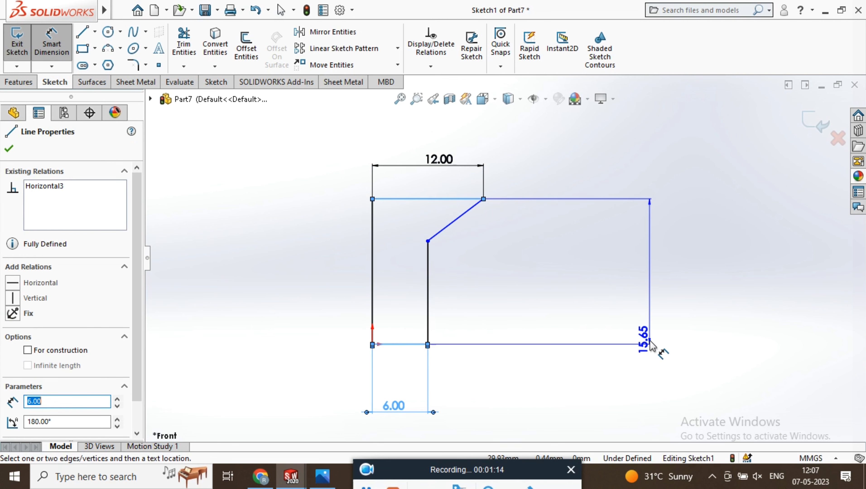
click(650, 345)
text(30)
key(Return)
scroll(481, 303, down, 4)
scroll(487, 292, up, 5)
scroll(489, 309, up, 3)
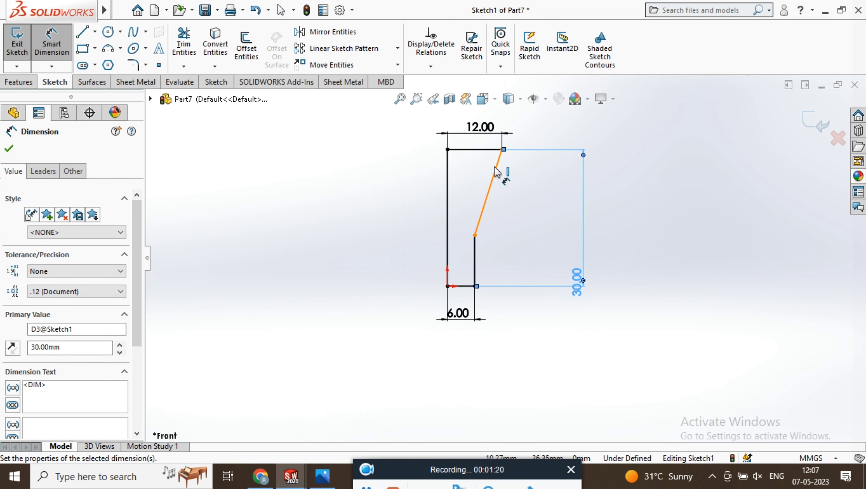
Step: Dimension the head height from the top line to the lower end of the sloped edge to 6 mm and finish dimensioning
click(489, 150)
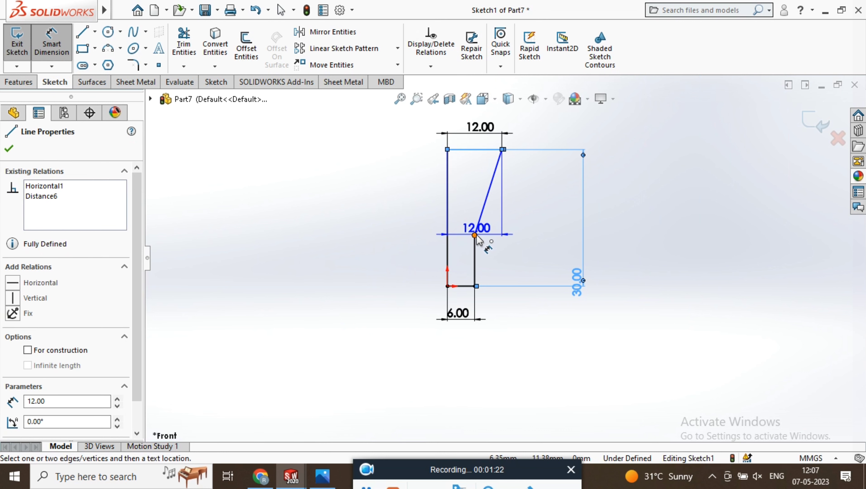
click(484, 236)
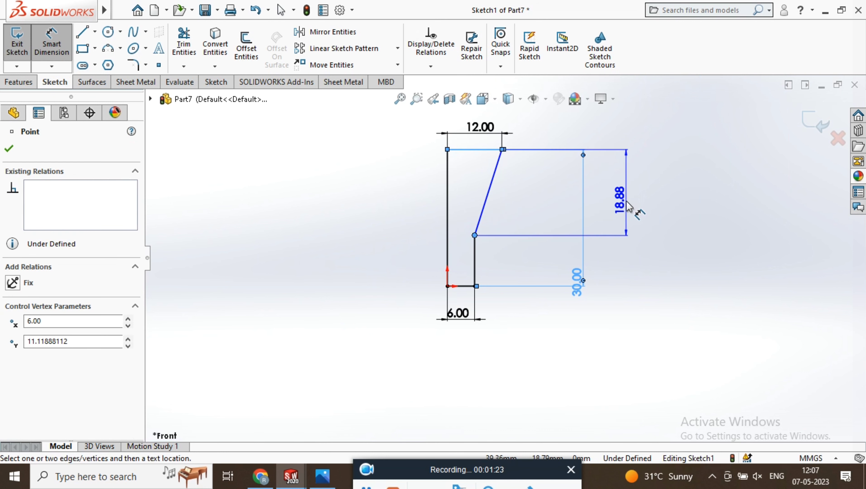
click(628, 206)
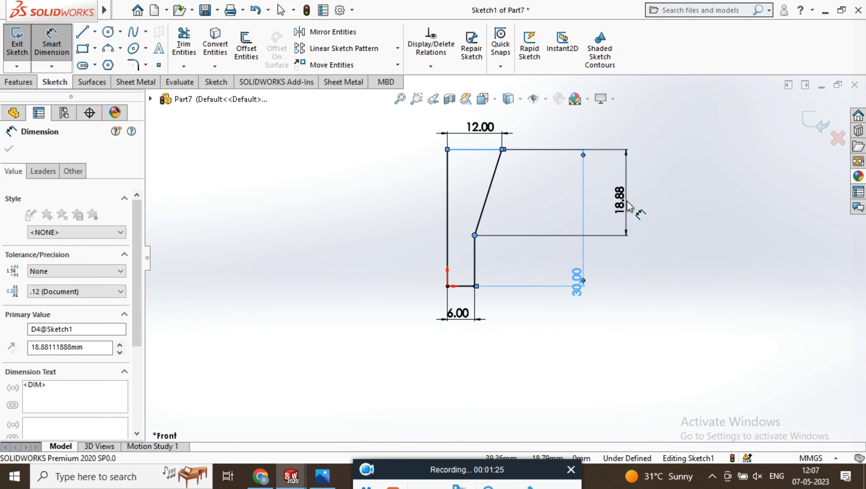
text(6)
key(Return)
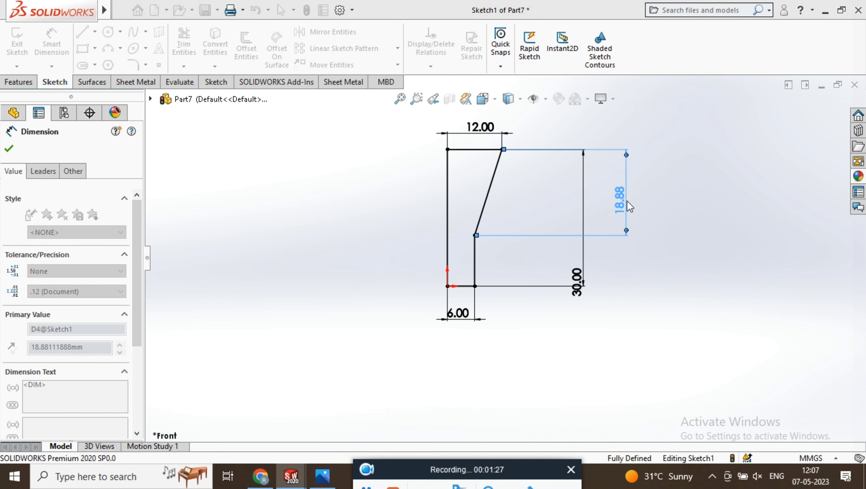
scroll(508, 161, up, 3)
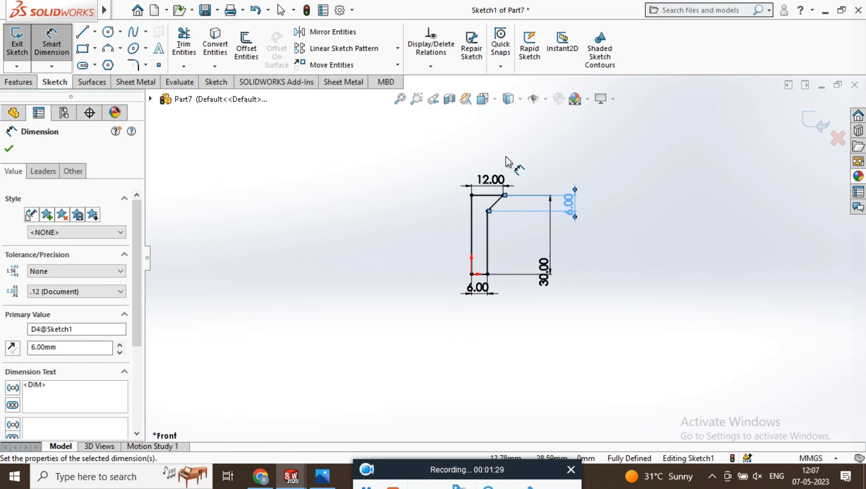
scroll(507, 159, down, 4)
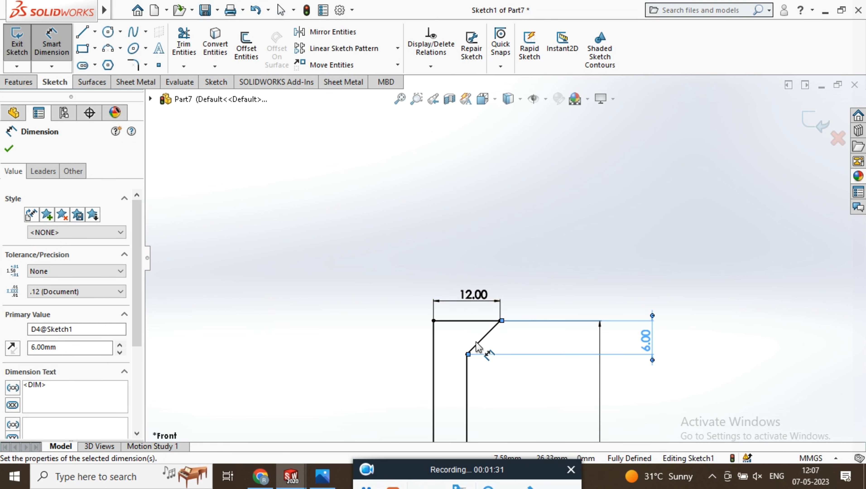
scroll(493, 359, up, 1)
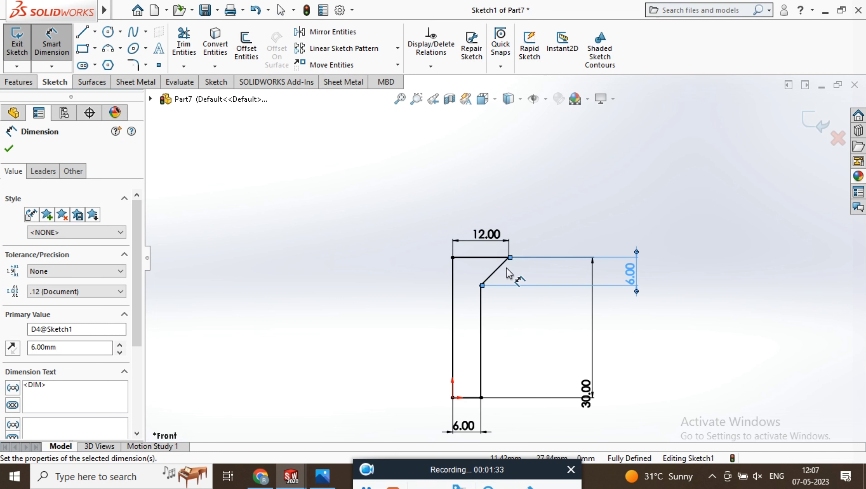
click(9, 149)
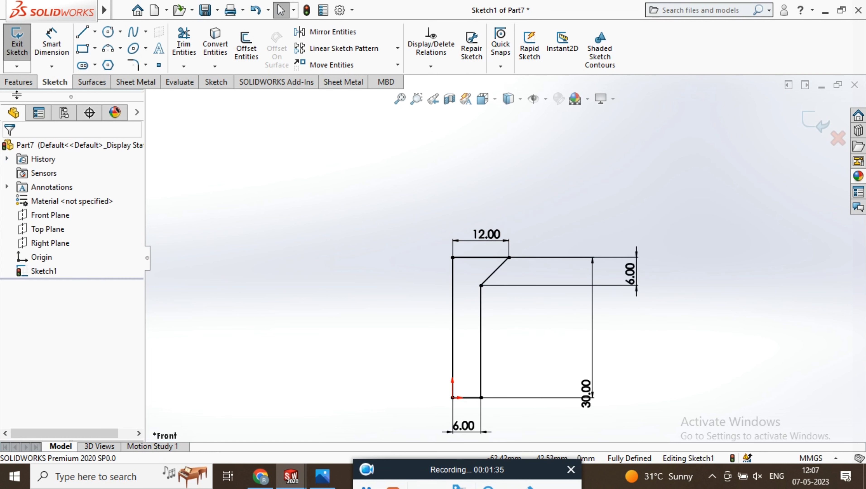
Step: Revolve the screw profile 360 degrees about its vertical line through the origin
click(19, 82)
click(90, 41)
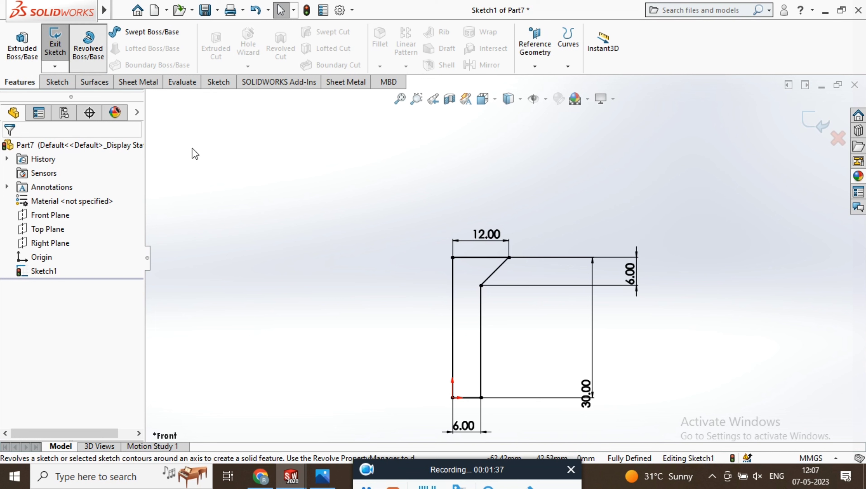
click(396, 247)
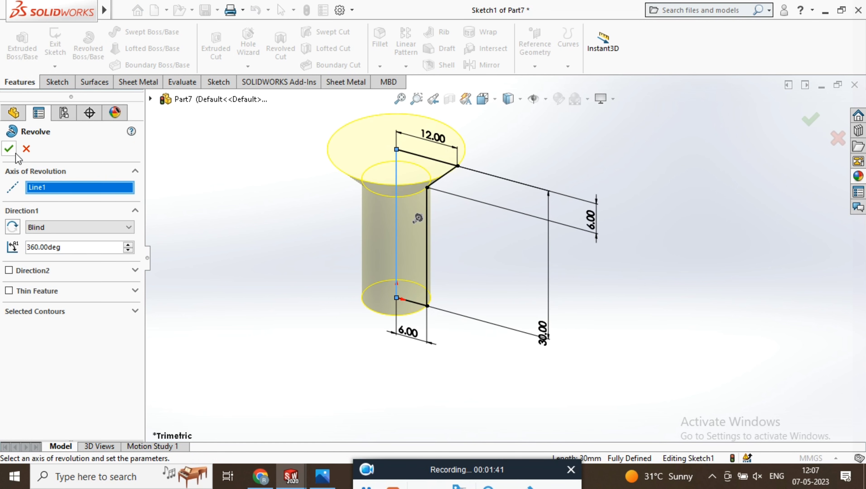
click(9, 150)
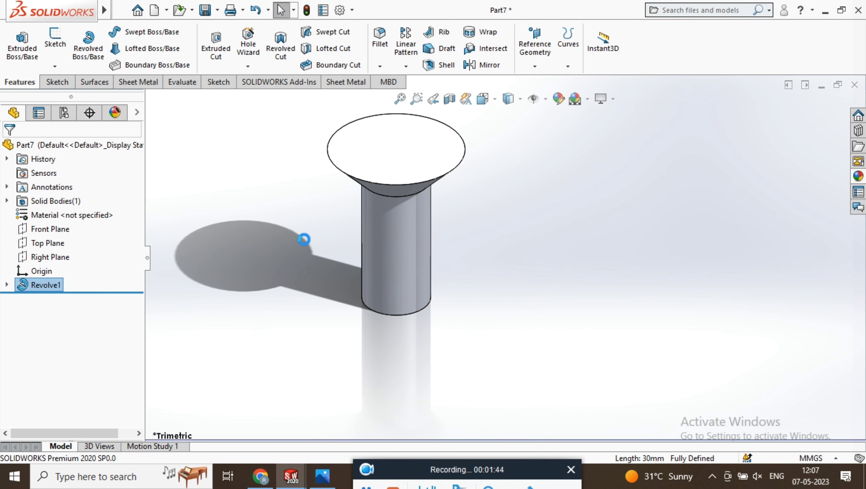
Step: Change the scene behind the screw to Plain White
middle_drag(303, 239, 400, 242)
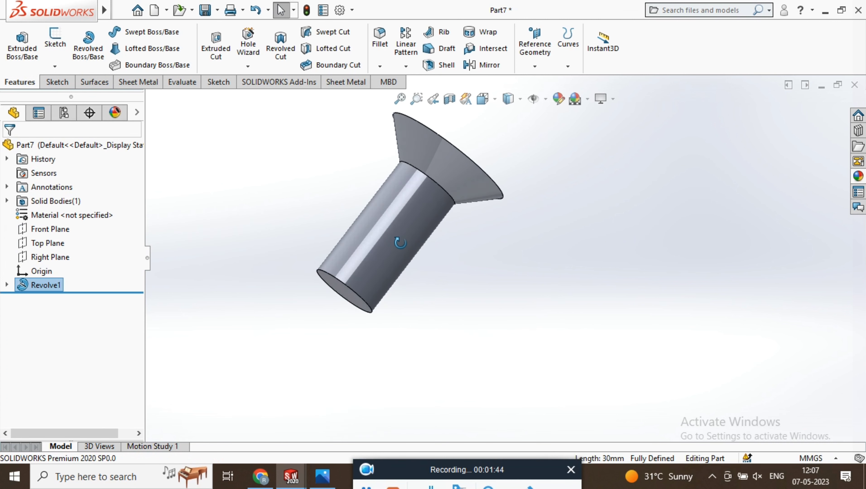
click(586, 100)
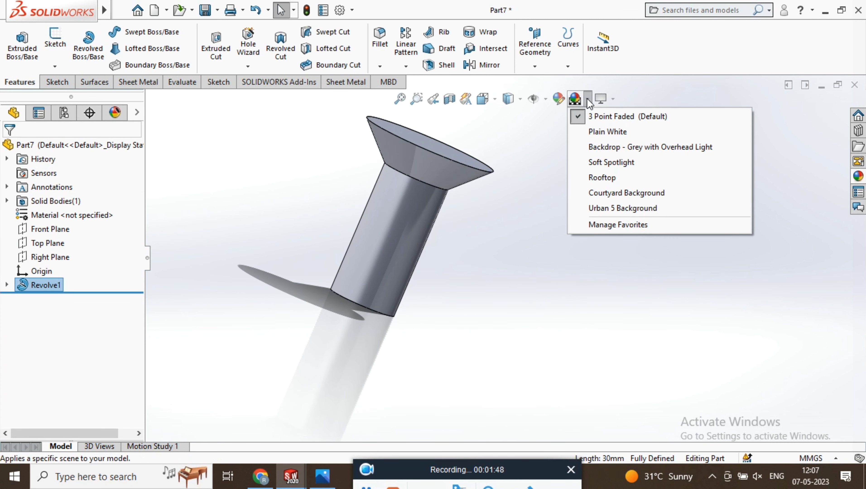
click(607, 132)
Step: Turn RealView Graphics off to compare the screw's appearance, and turn it back on
click(601, 99)
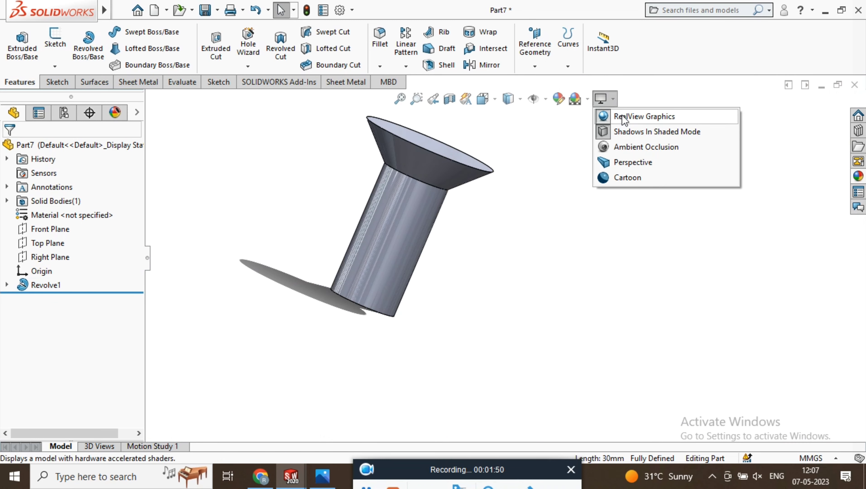
click(644, 116)
middle_drag(560, 209, 394, 196)
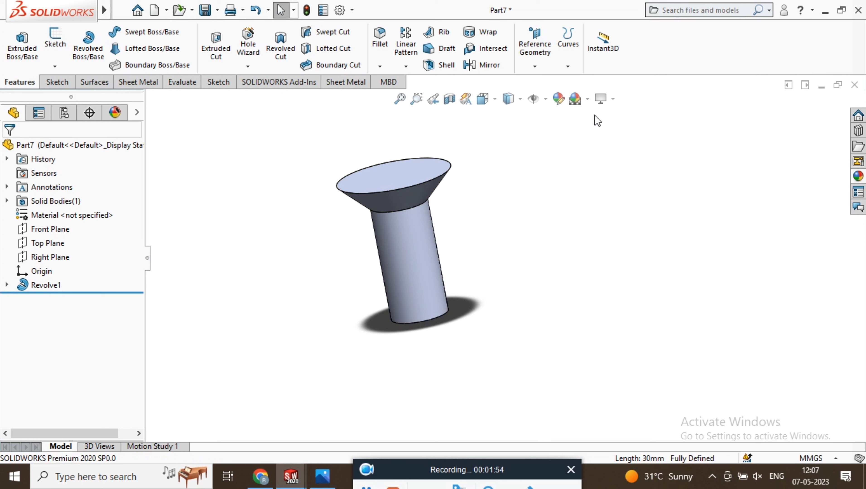
click(606, 99)
click(620, 120)
middle_drag(596, 143, 560, 301)
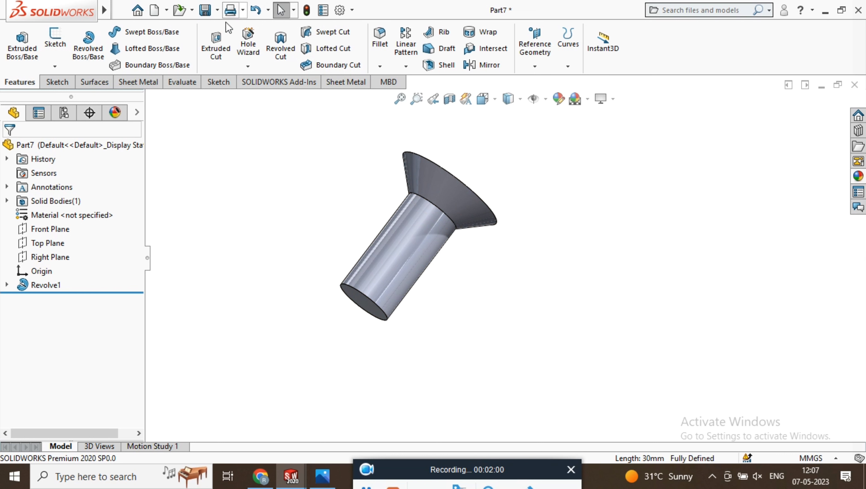
mouse_move(105, 10)
click(168, 13)
click(193, 14)
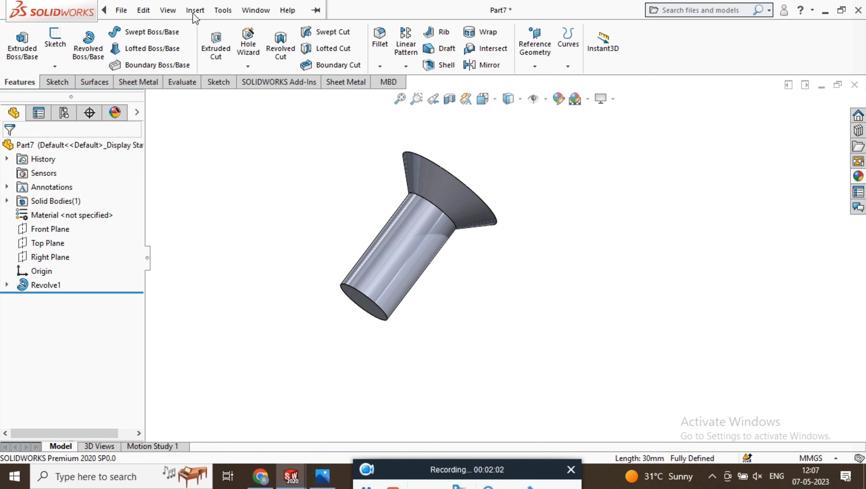
click(195, 13)
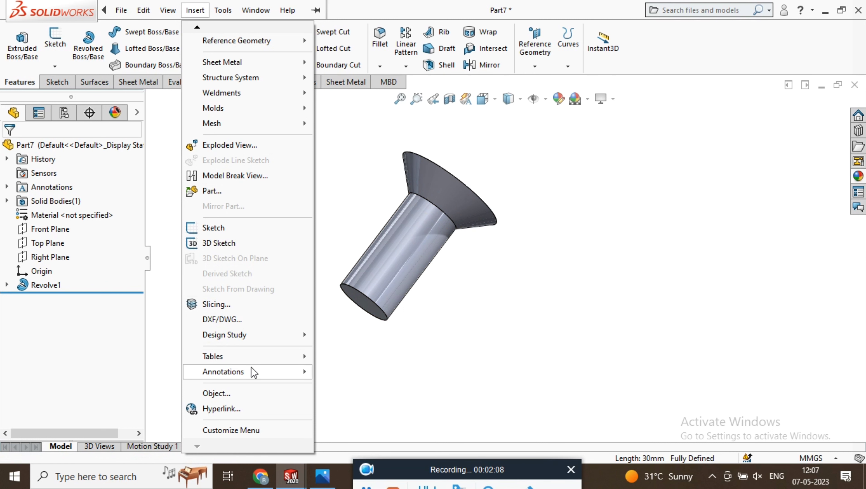
mouse_move(253, 371)
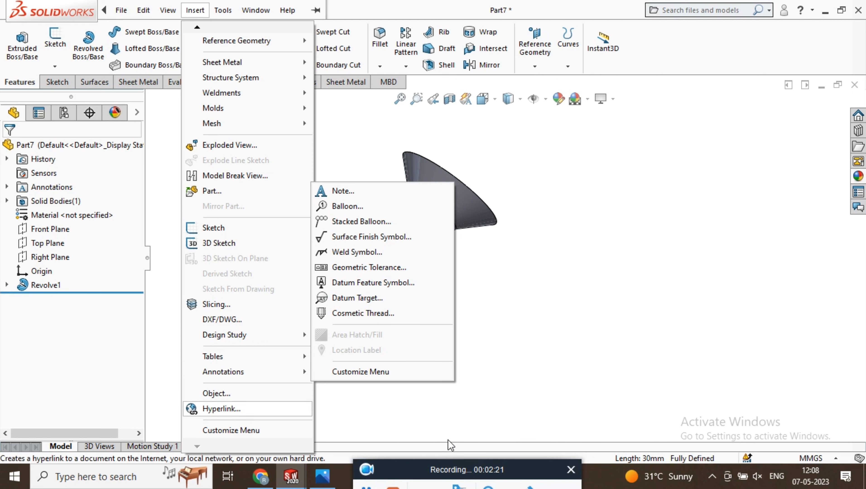
click(370, 485)
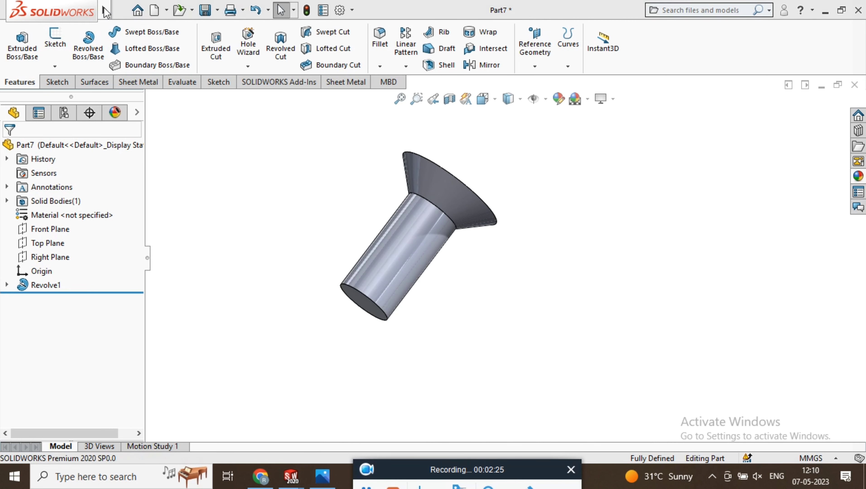
Step: Add an IS machine-thread cosmetic thread, size M12 with a 22 mm blind depth, on the circular edge at the shank's free end
mouse_move(106, 12)
click(167, 9)
mouse_move(195, 10)
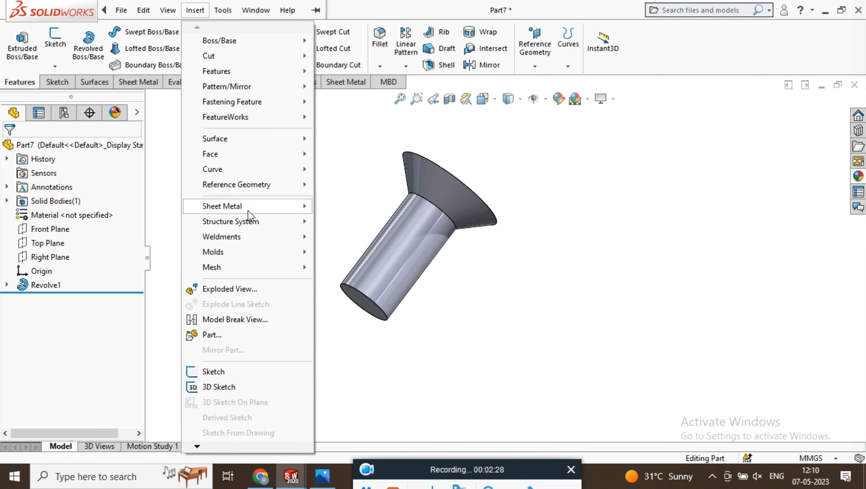
mouse_move(197, 446)
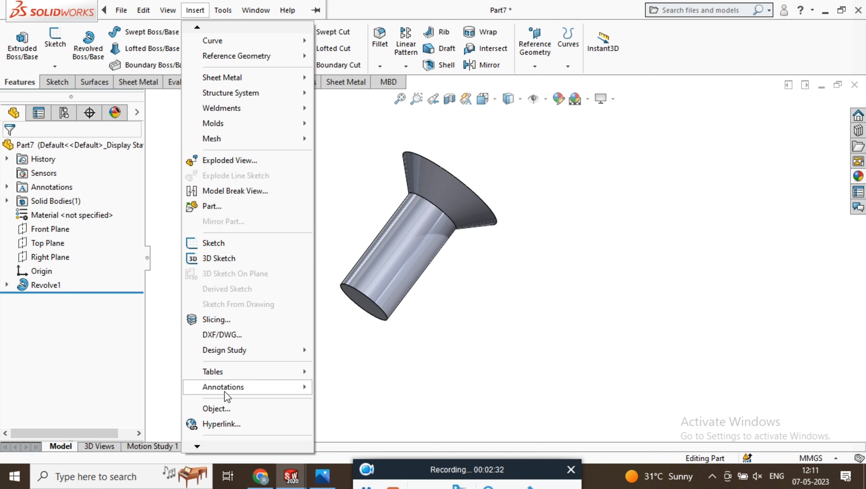
mouse_move(240, 387)
click(367, 330)
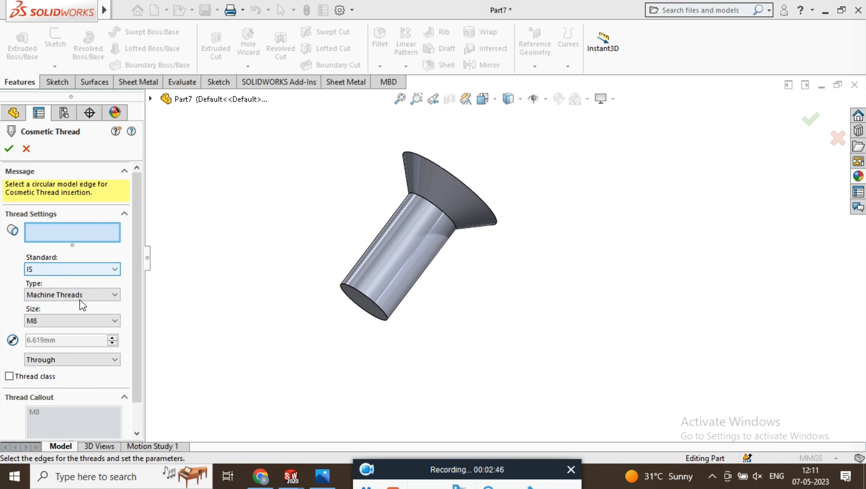
click(353, 295)
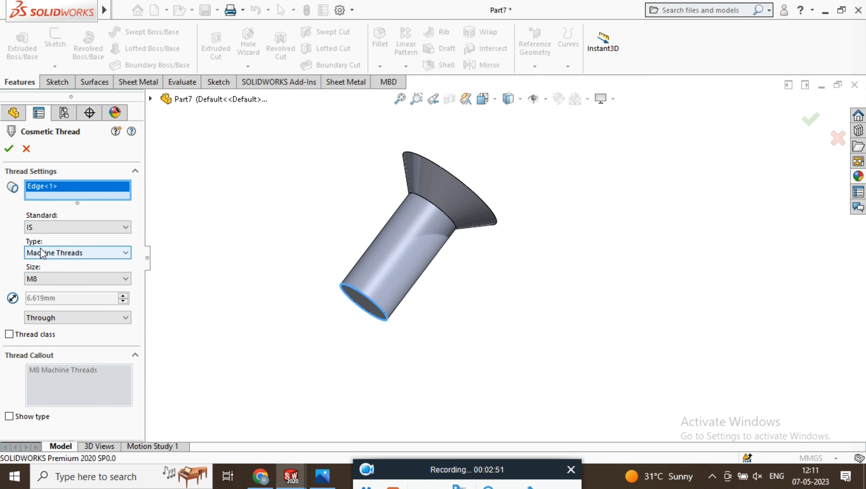
click(51, 280)
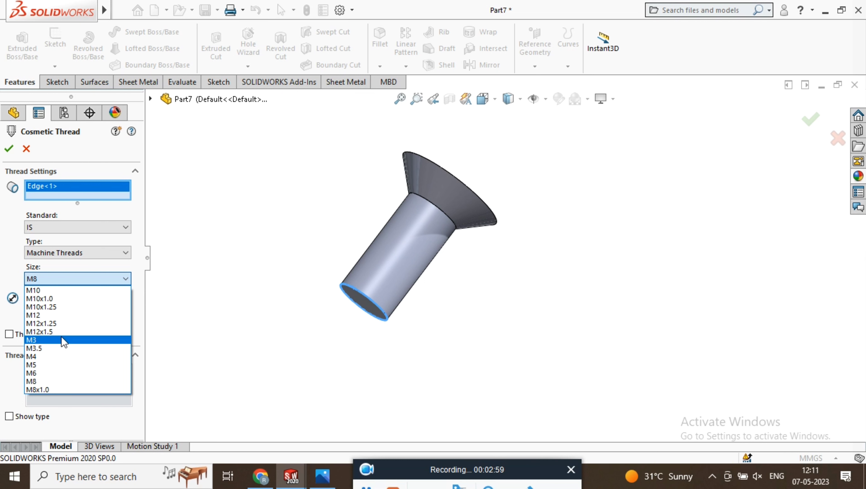
click(62, 315)
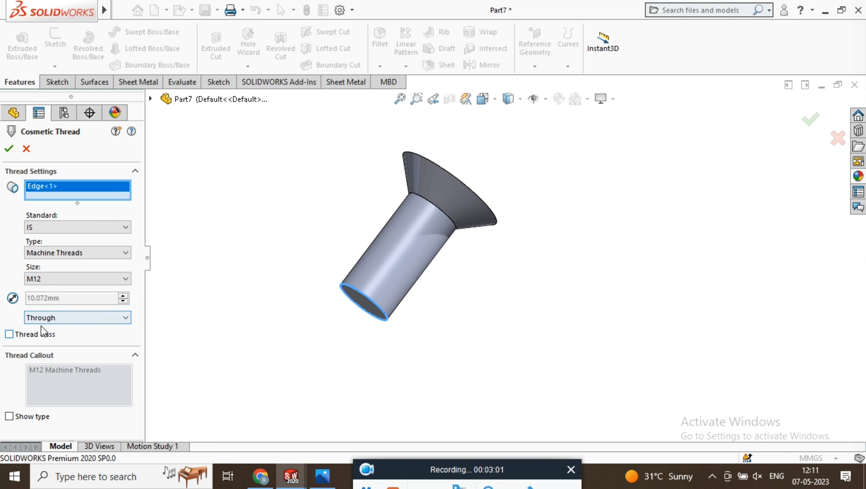
click(55, 317)
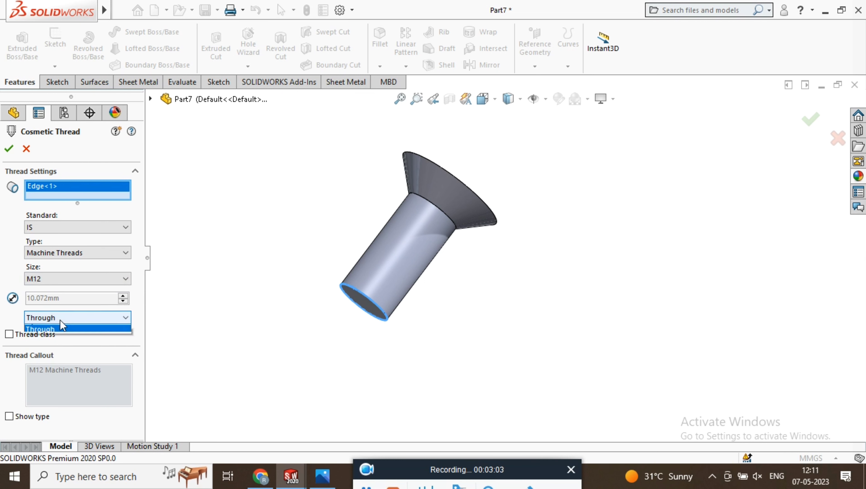
click(58, 328)
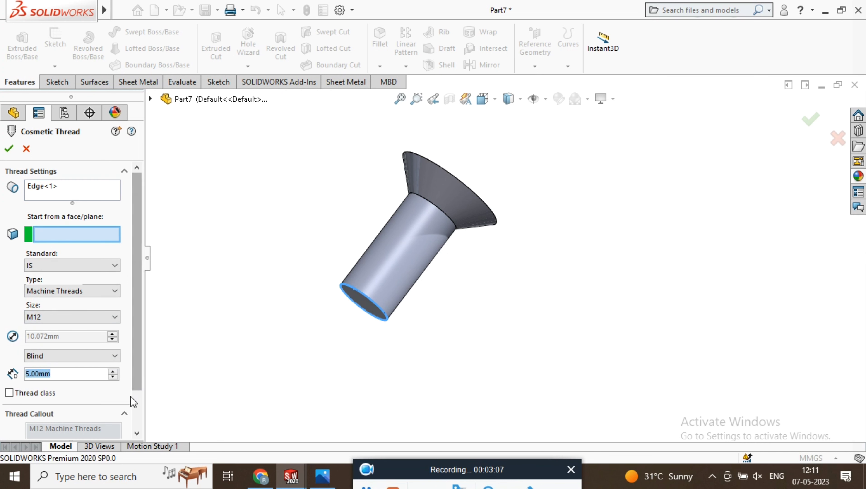
text(22)
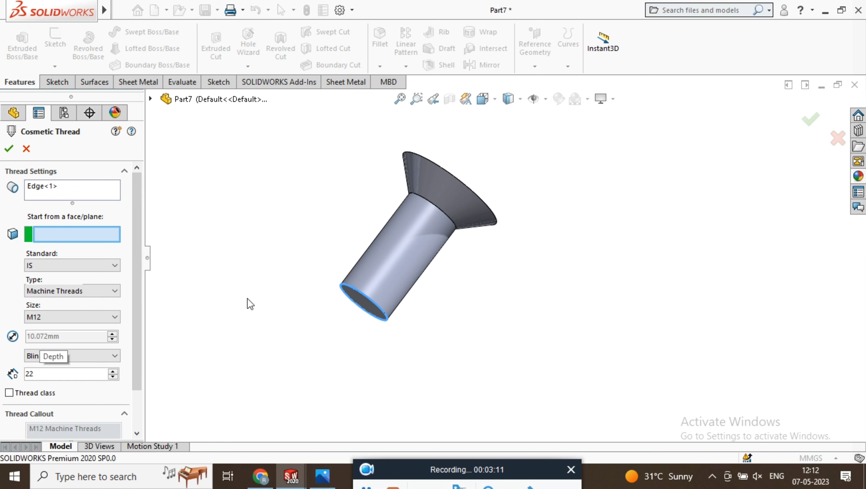
click(9, 148)
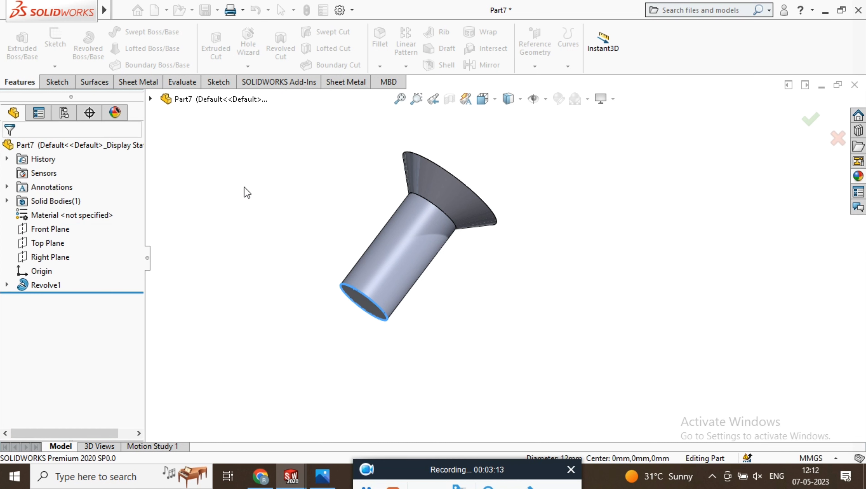
Step: Enable shaded cosmetic threads in the document's detailing properties
click(339, 10)
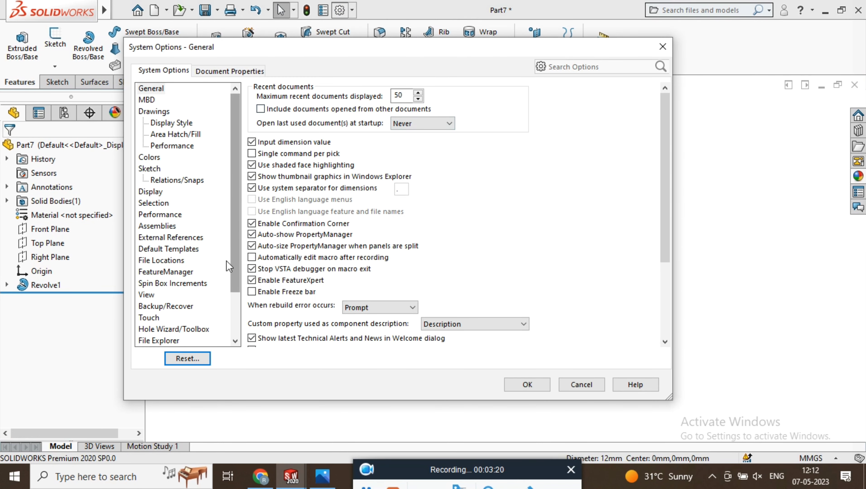
click(241, 72)
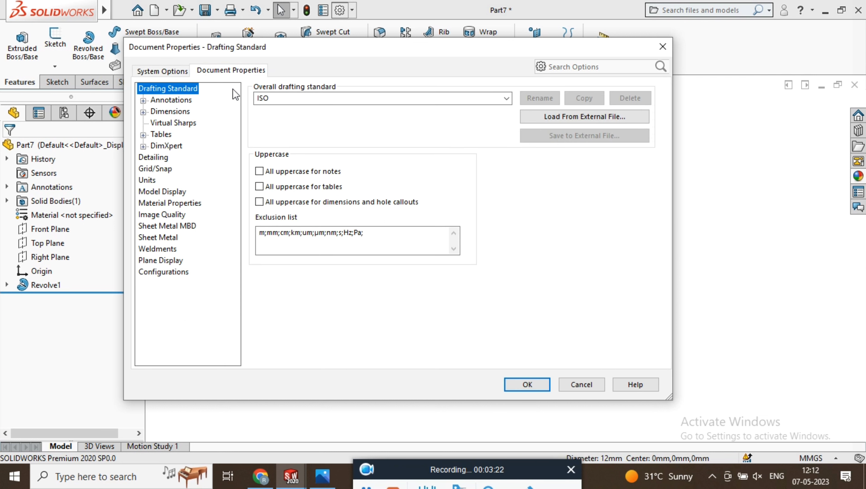
click(154, 158)
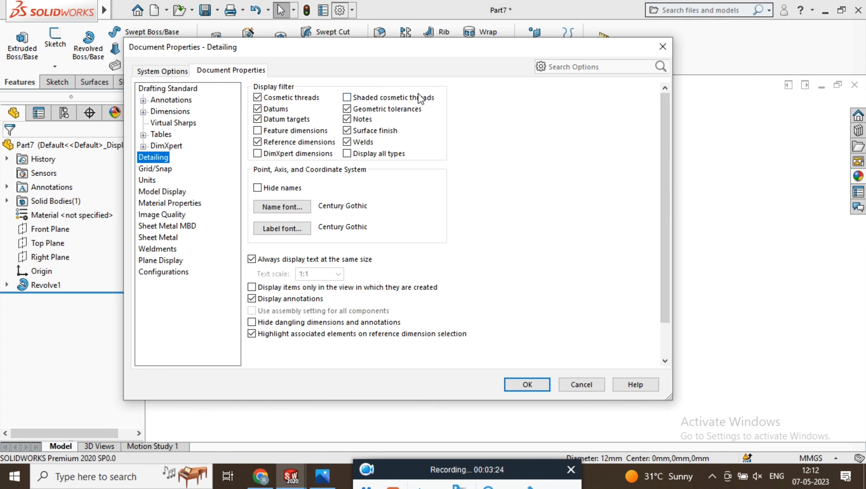
click(347, 100)
click(526, 385)
Step: Examine the shaded thread on the screw's shank and its head from several angles
middle_drag(471, 265, 378, 220)
scroll(469, 247, up, 3)
scroll(488, 245, down, 6)
middle_drag(492, 236, 522, 241)
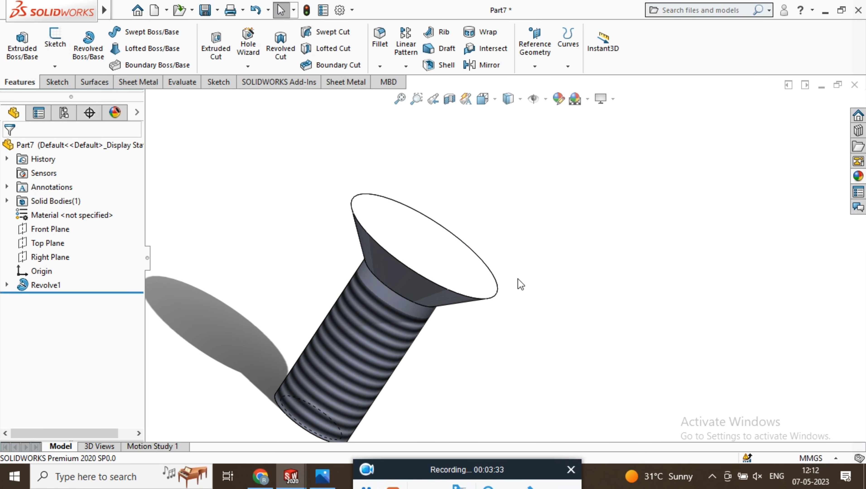
scroll(501, 301, up, 3)
scroll(498, 301, down, 3)
middle_drag(494, 299, 425, 314)
middle_drag(434, 280, 384, 220)
scroll(437, 266, up, 4)
scroll(437, 265, down, 5)
middle_drag(485, 221, 498, 396)
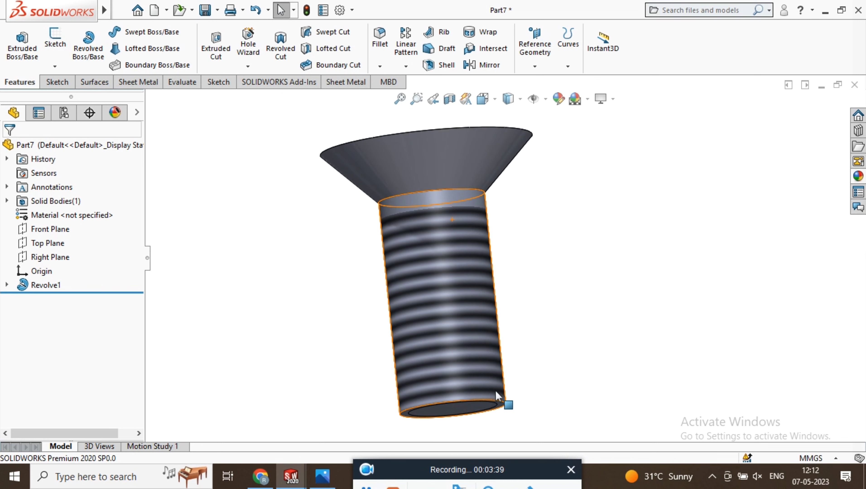
middle_drag(536, 185, 611, 334)
Step: Orient the view to the Front Plane and start a new sketch on it at the screw head
click(50, 229)
right_click(391, 219)
click(478, 199)
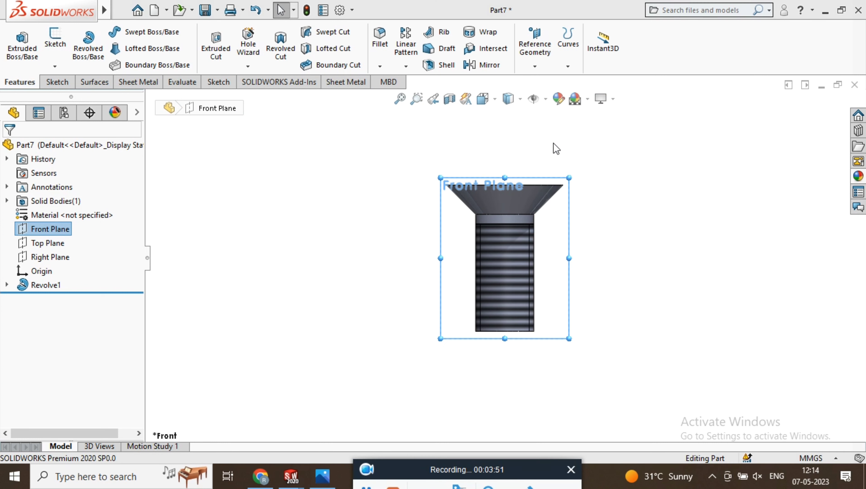
scroll(524, 205, down, 5)
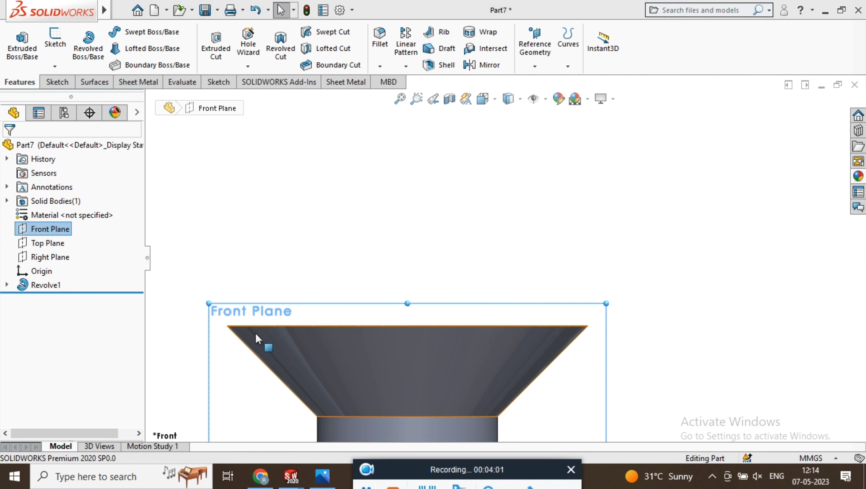
right_click(226, 368)
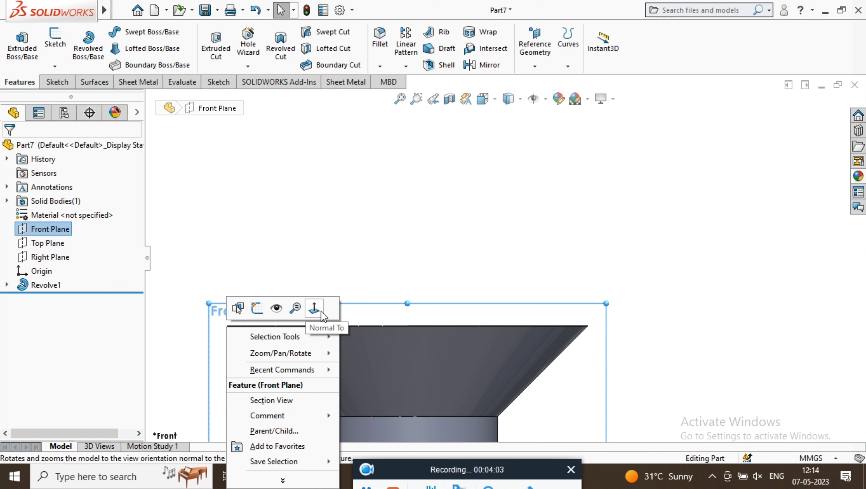
click(260, 312)
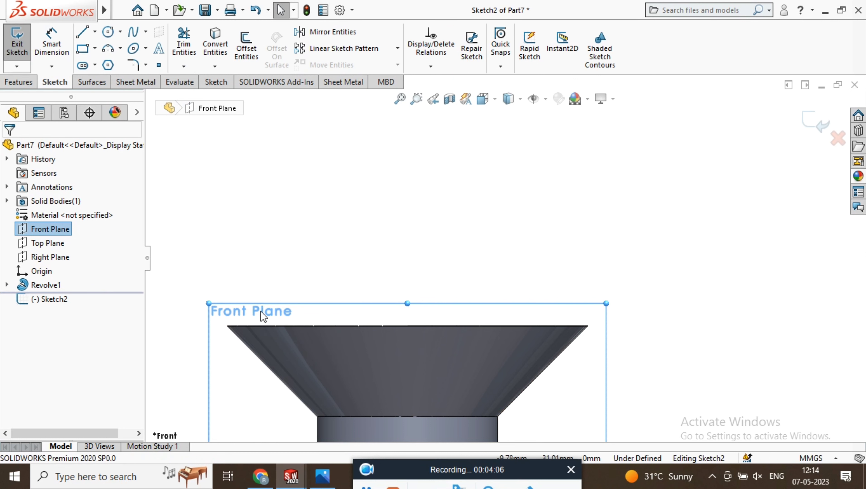
scroll(530, 406, down, 2)
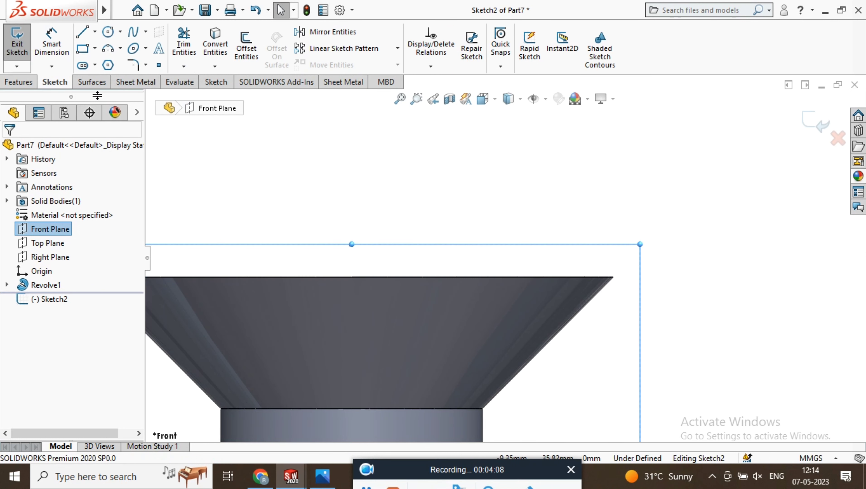
click(95, 49)
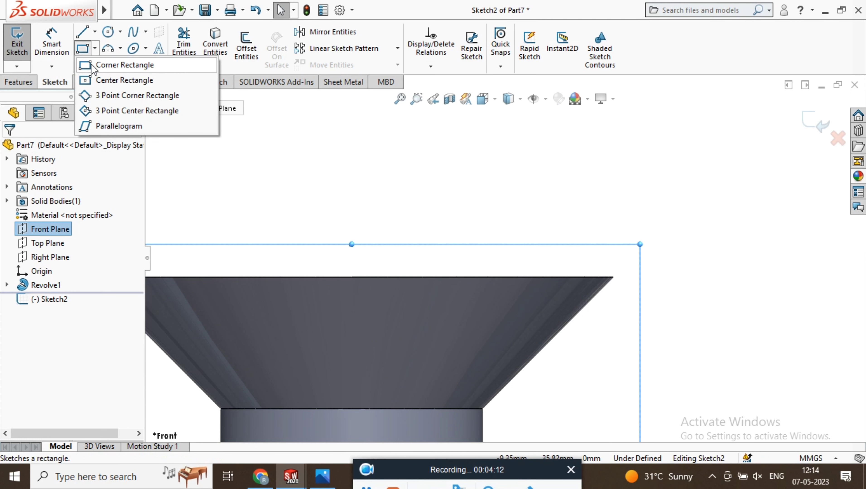
click(95, 32)
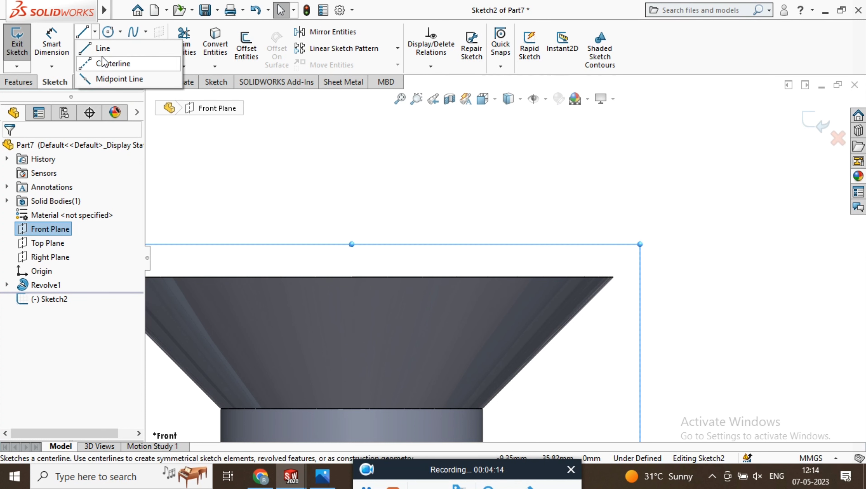
click(95, 34)
click(95, 49)
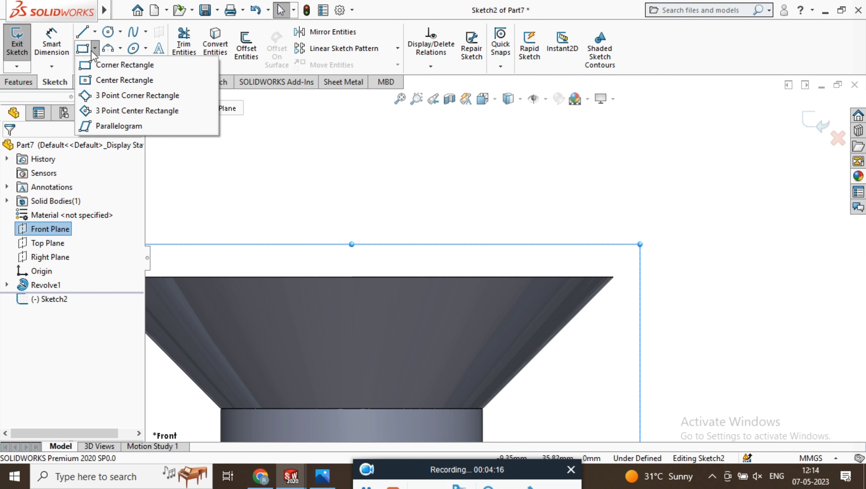
click(94, 33)
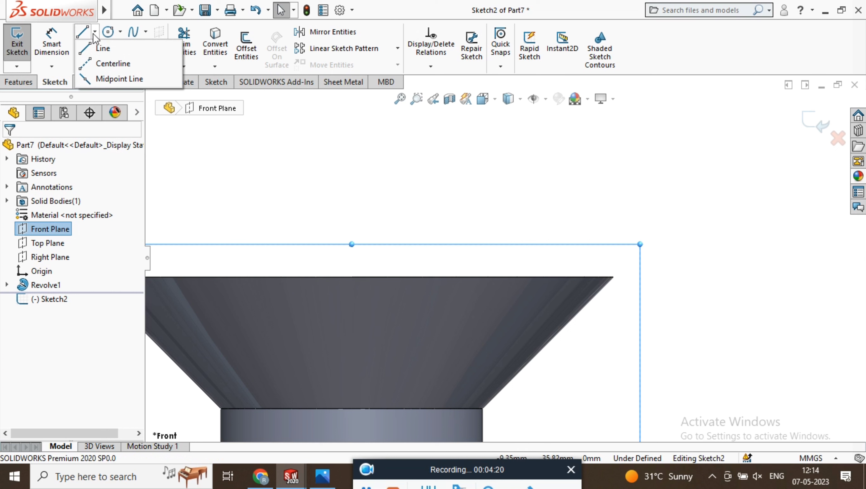
click(97, 36)
click(95, 32)
click(100, 46)
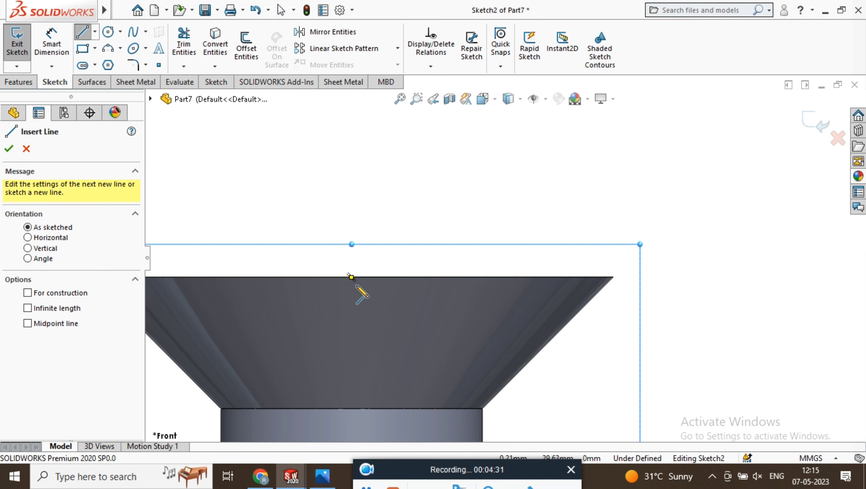
scroll(377, 278, up, 2)
scroll(428, 284, down, 4)
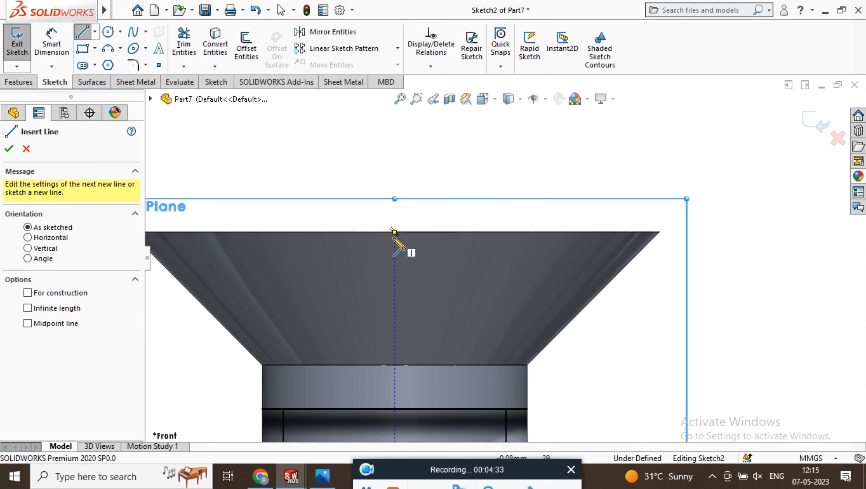
Step: Sketch a center rectangle about 1.79 mm wide and 4.52 mm high, centred on the midpoint of the screw head's top edge
click(94, 48)
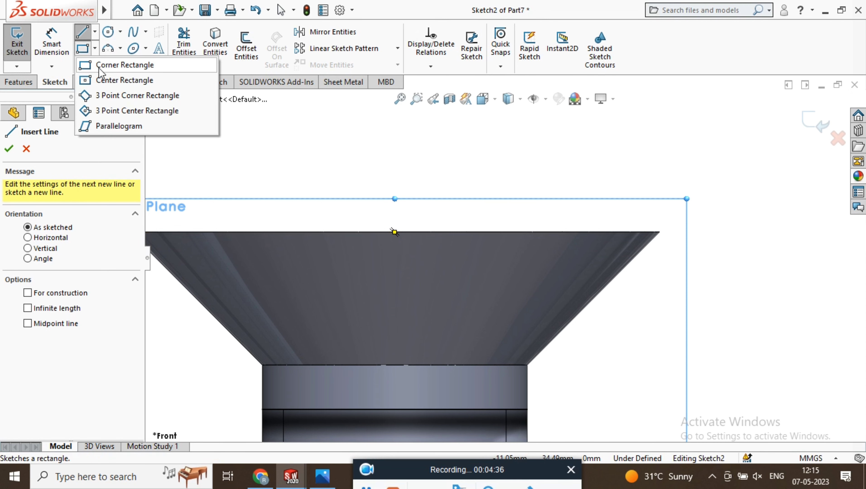
click(104, 82)
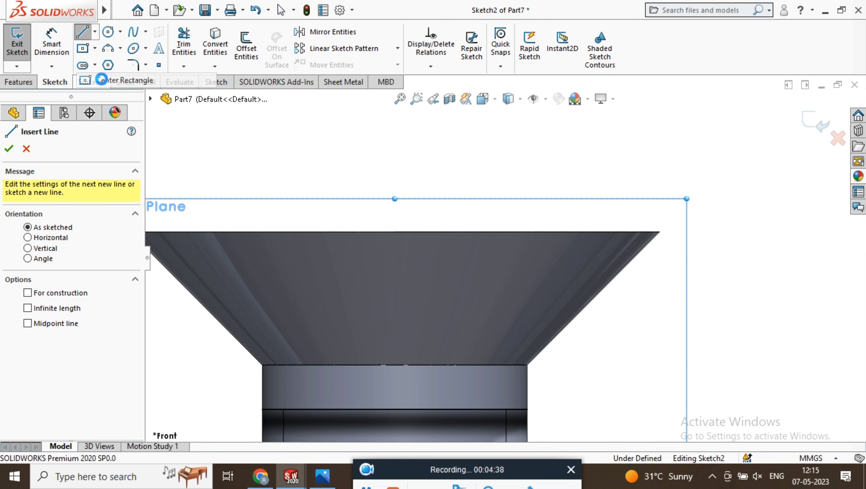
click(394, 232)
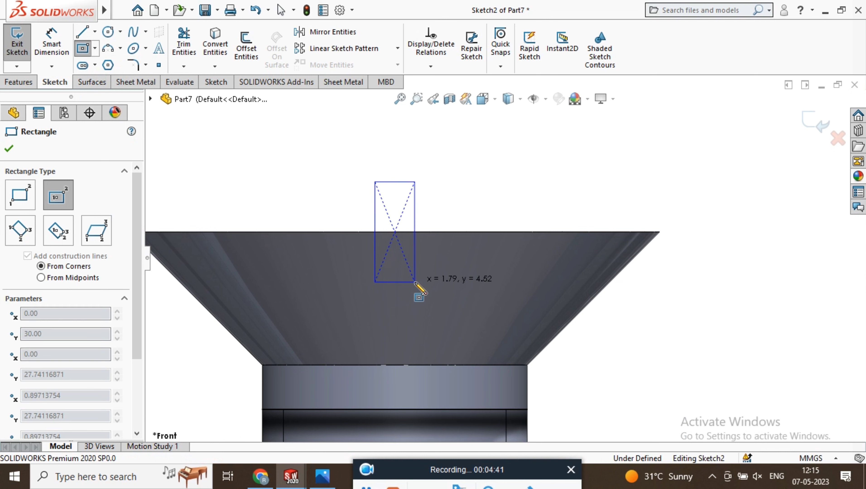
click(414, 281)
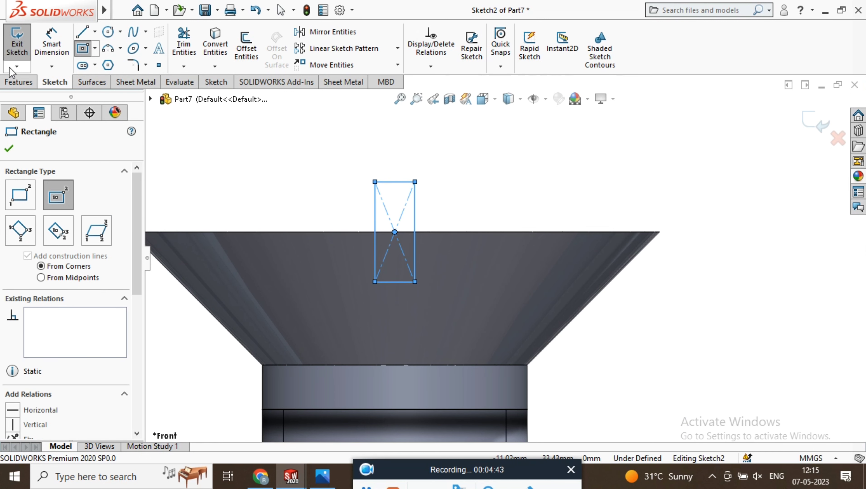
Step: Dimension the slot rectangle's vertical side on the screw head and set its height to 6 mm
click(52, 44)
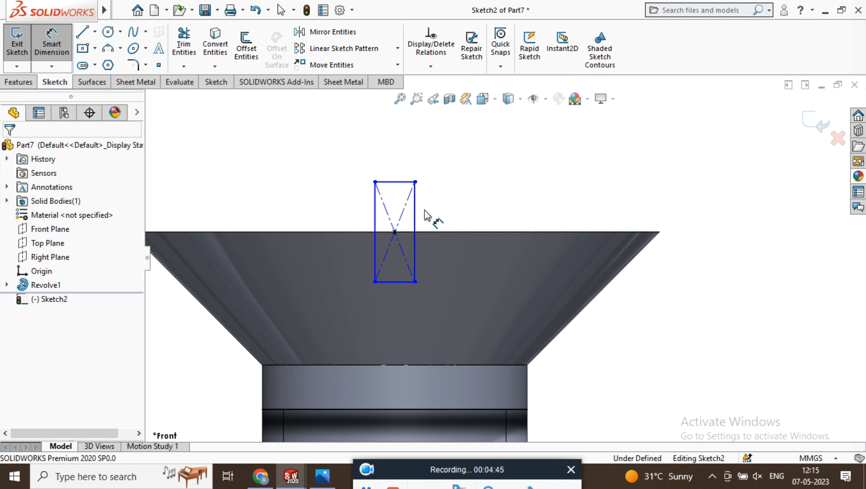
click(415, 223)
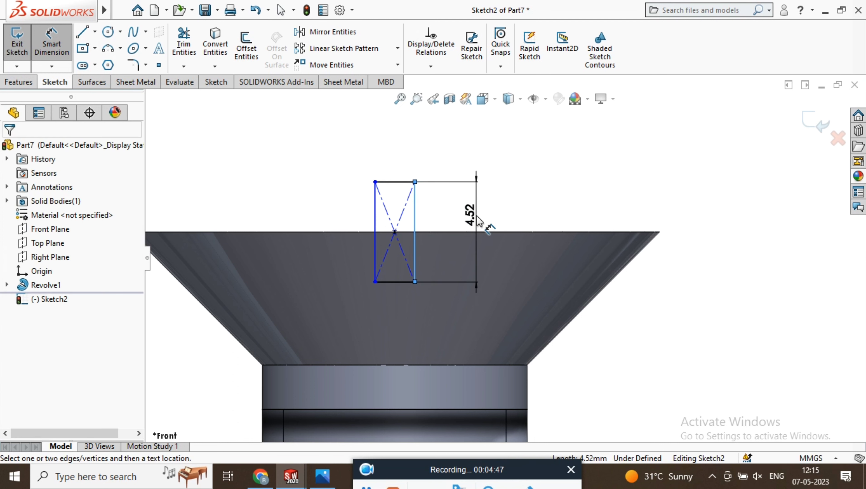
click(477, 221)
text(6)
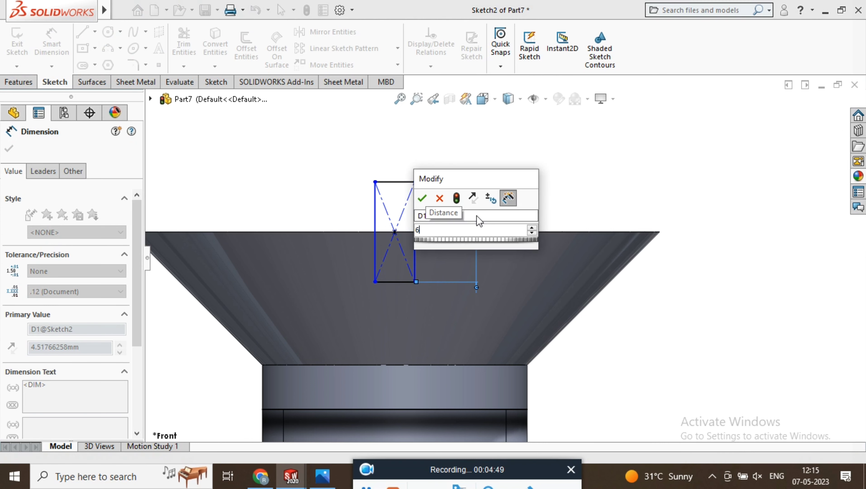
key(Return)
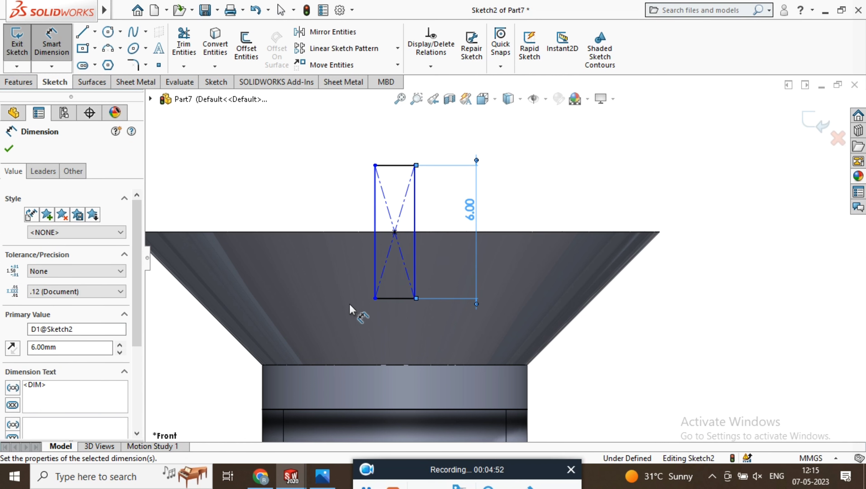
Step: Dimension the slot rectangle's lower edge and set its width to 2 mm
click(401, 299)
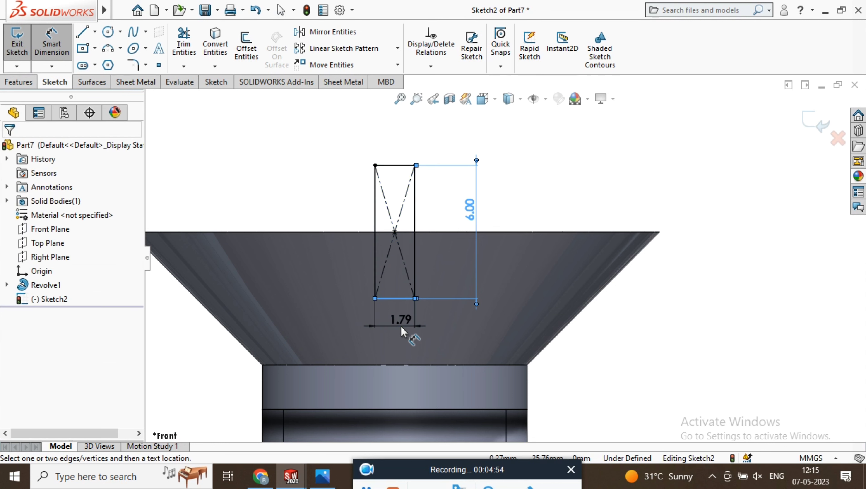
click(401, 329)
text(2)
key(Return)
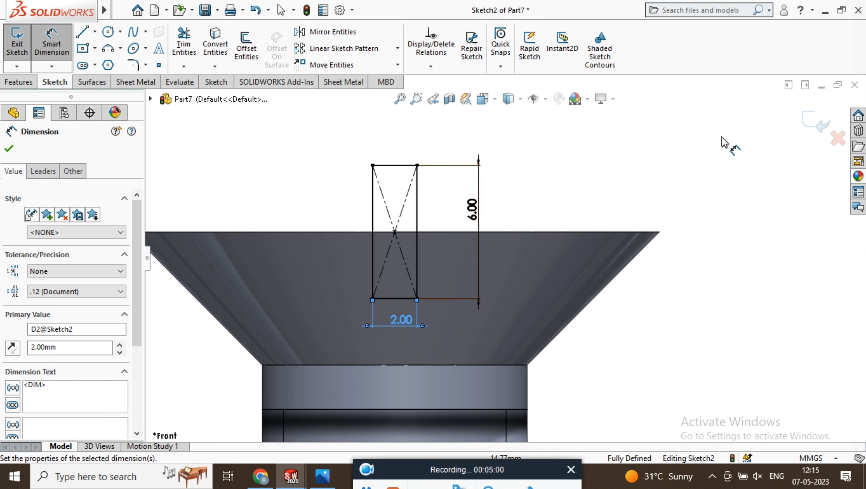
scroll(391, 218, up, 3)
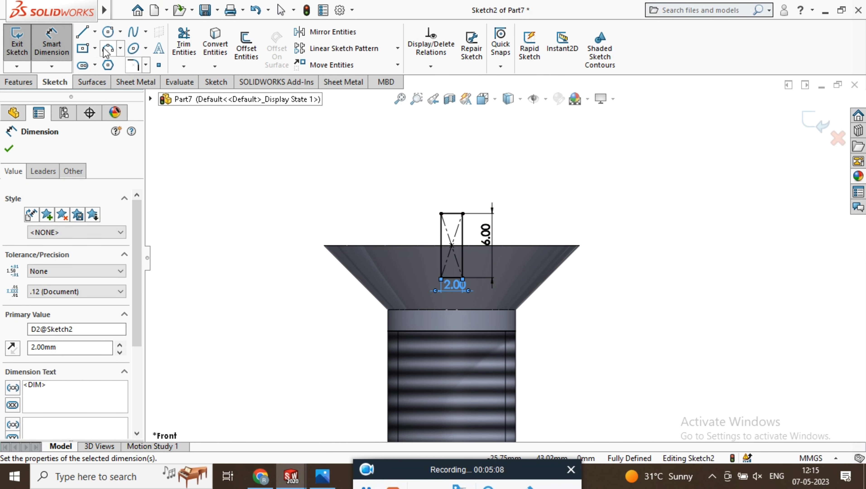
click(8, 150)
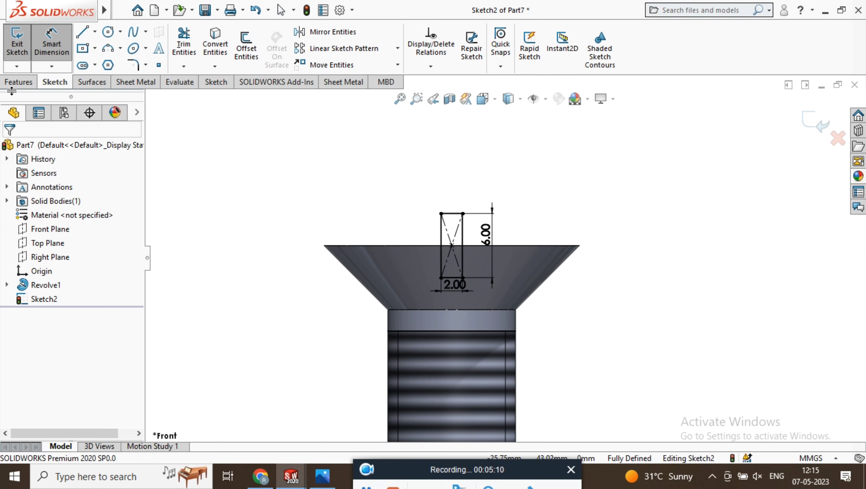
Step: Cut the slot through the screw head with an Extruded Cut of the rectangle, using the Through All - Both end condition
click(22, 82)
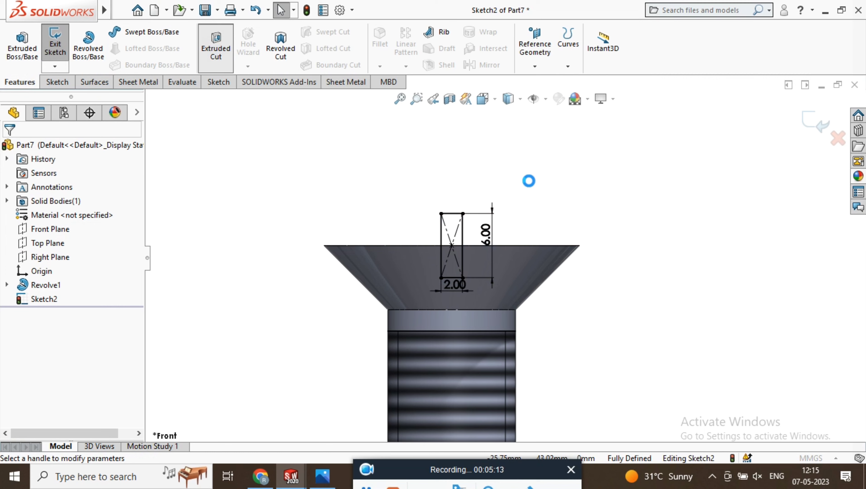
middle_drag(655, 218, 512, 245)
click(75, 225)
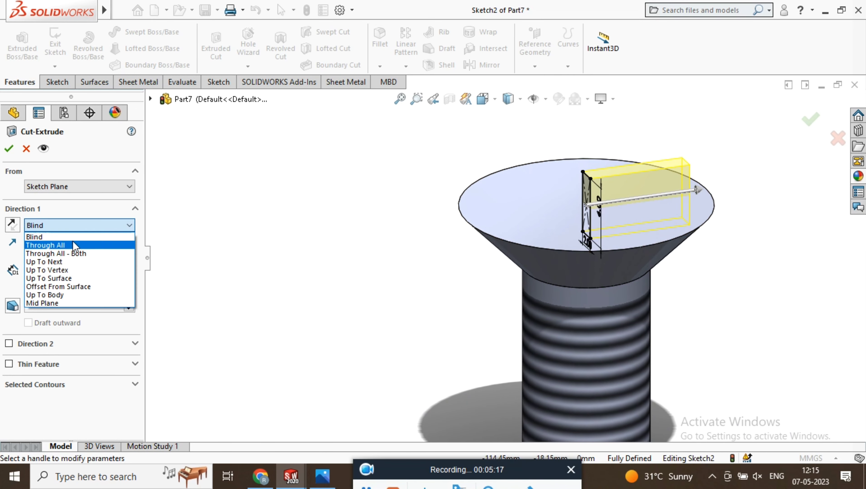
click(78, 253)
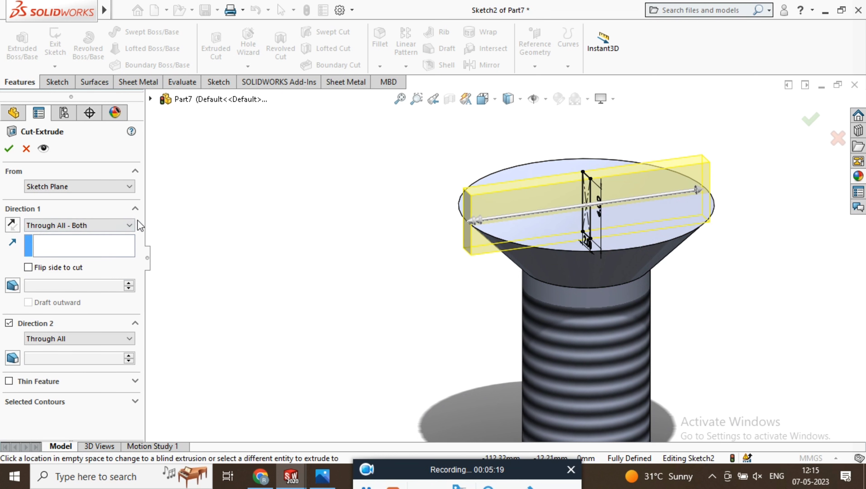
click(9, 148)
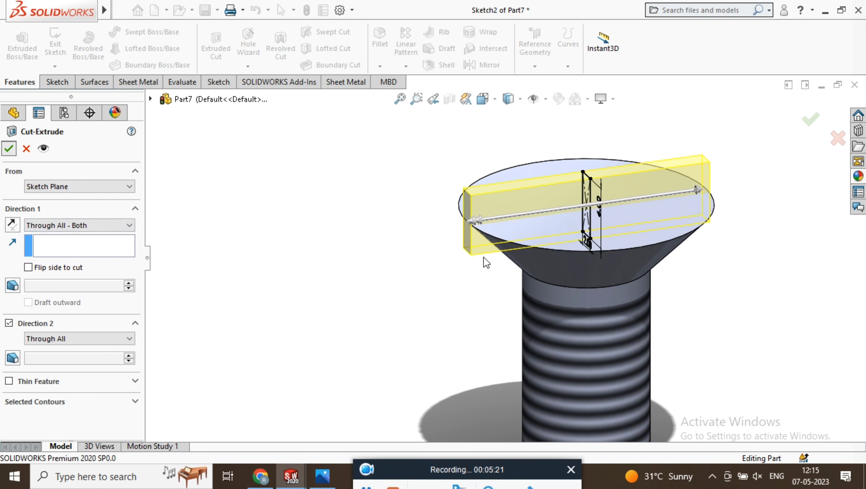
Step: Examine the slot cut in the screw head and the whole threaded screw from several angles
scroll(505, 259, up, 3)
scroll(698, 257, down, 3)
middle_drag(660, 244, 520, 308)
scroll(519, 307, up, 3)
scroll(520, 308, down, 3)
middle_drag(537, 251, 524, 292)
scroll(524, 292, up, 2)
scroll(526, 298, down, 1)
scroll(456, 344, up, 3)
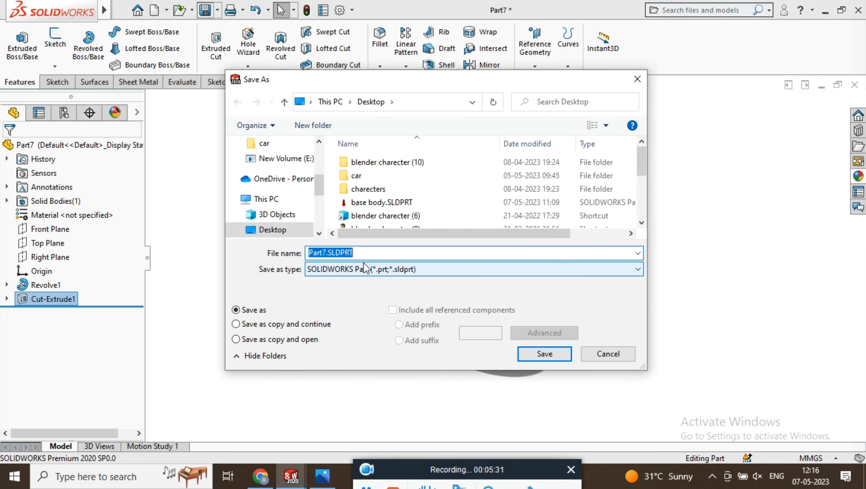
Step: Save the part to the Desktop under the file name screw as a SOLIDWORKS Part
text(screw)
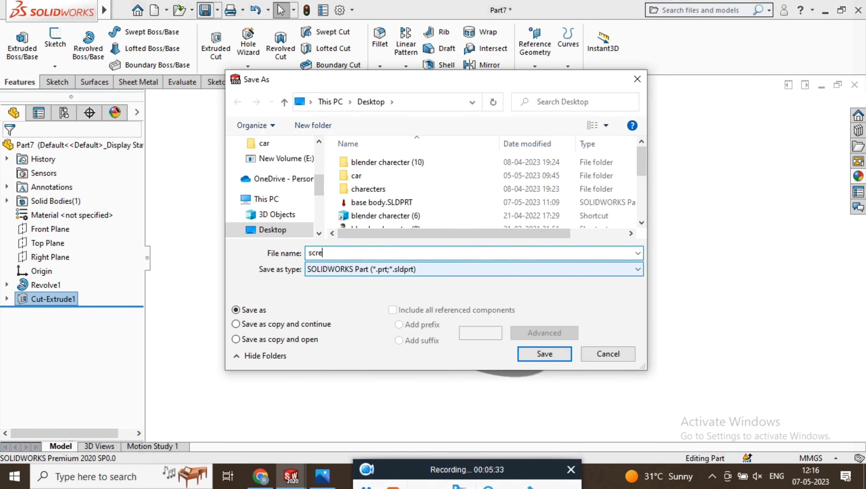
click(546, 356)
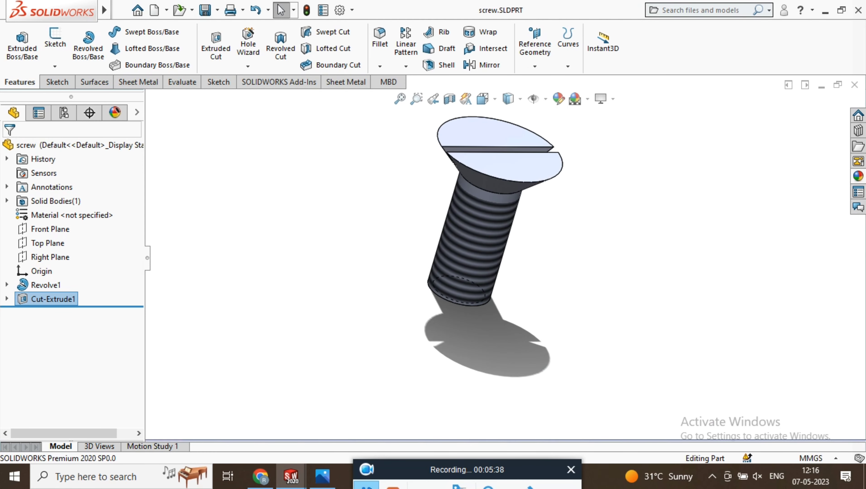